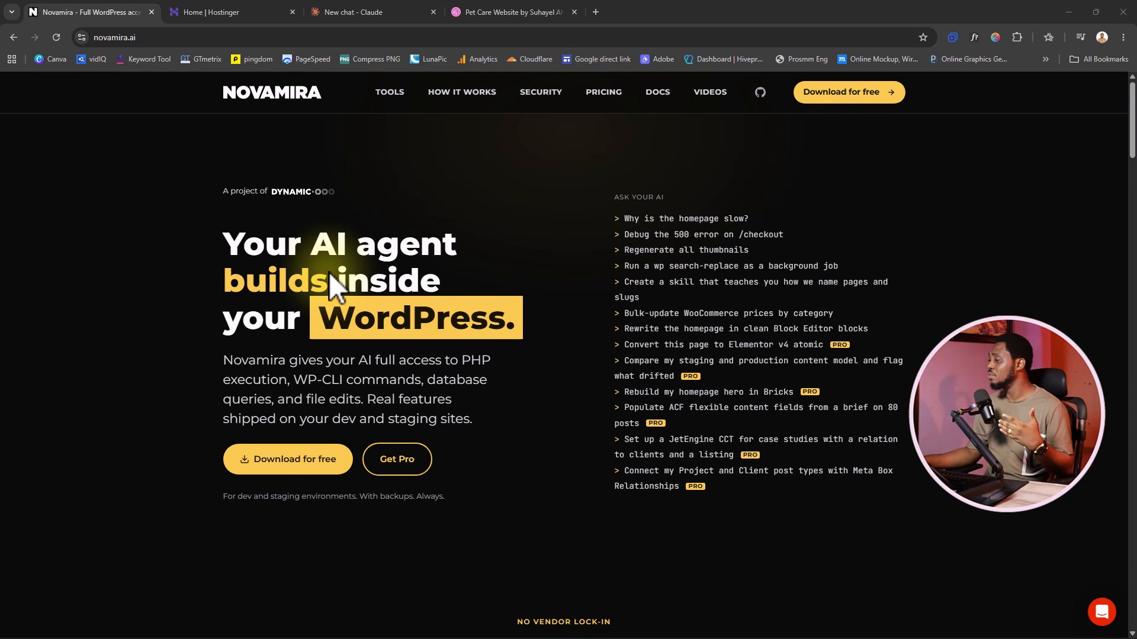
- Review the Novamira homepage from AI client support to the quick-start section, open its How It Works page, and return to the homepage
scroll(329, 272, "down", 5)
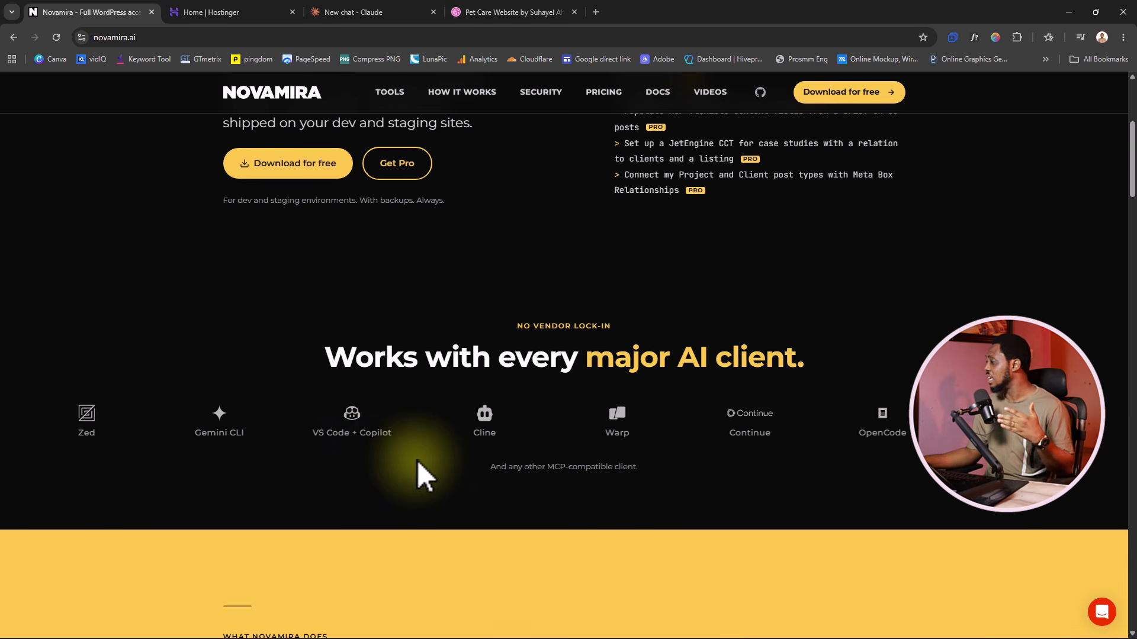
scroll(418, 463, "down", 4)
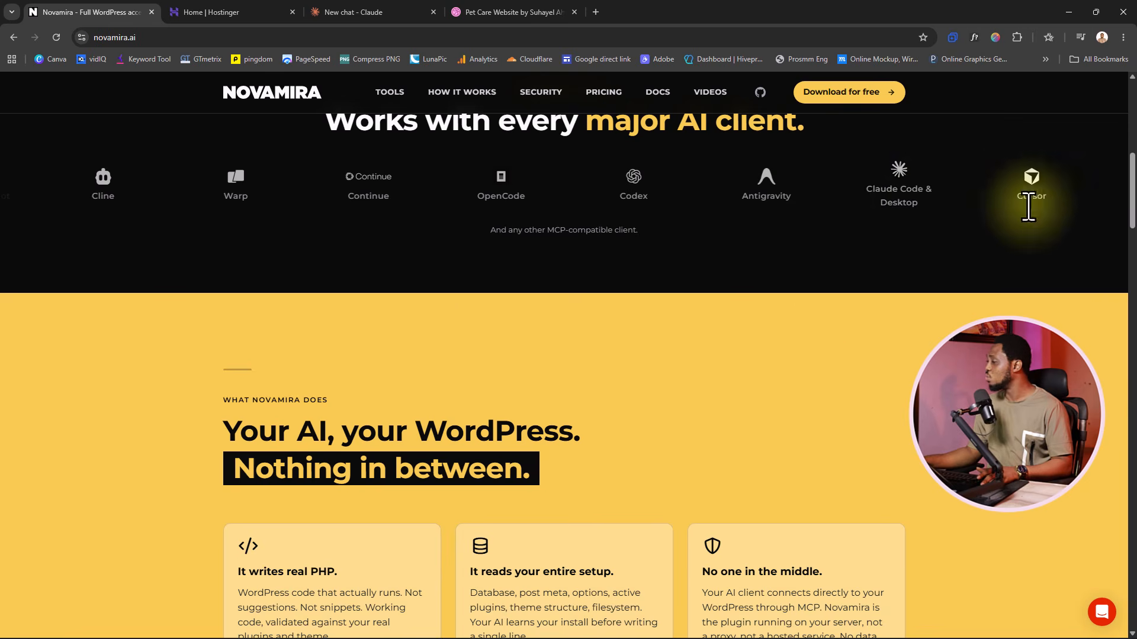
scroll(562, 384, "down", 5)
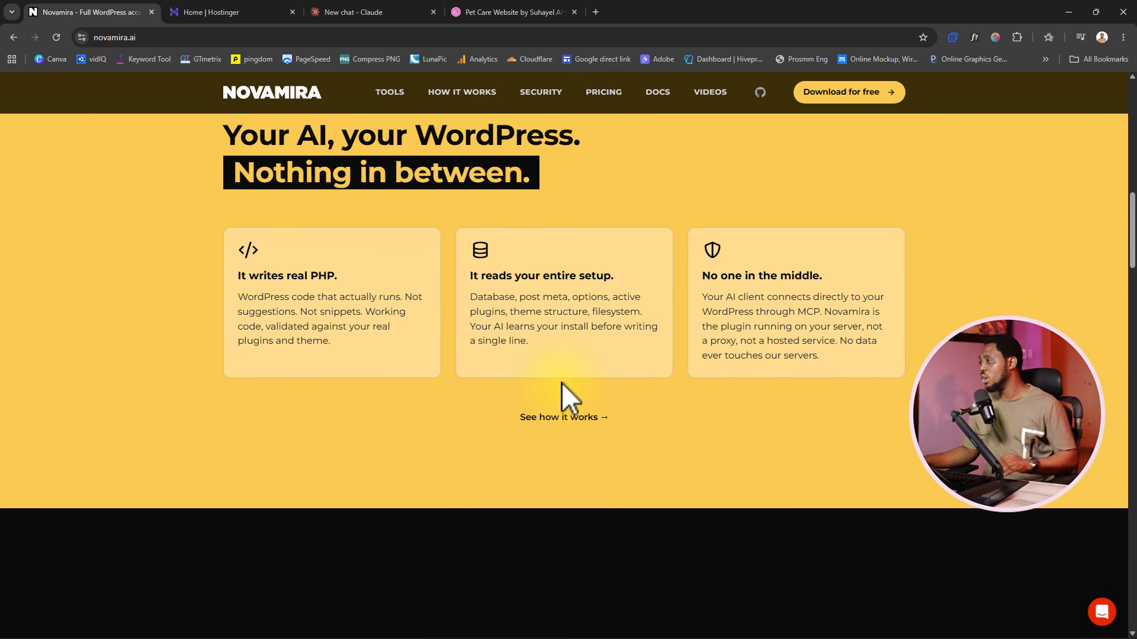
scroll(563, 379, "down", 6)
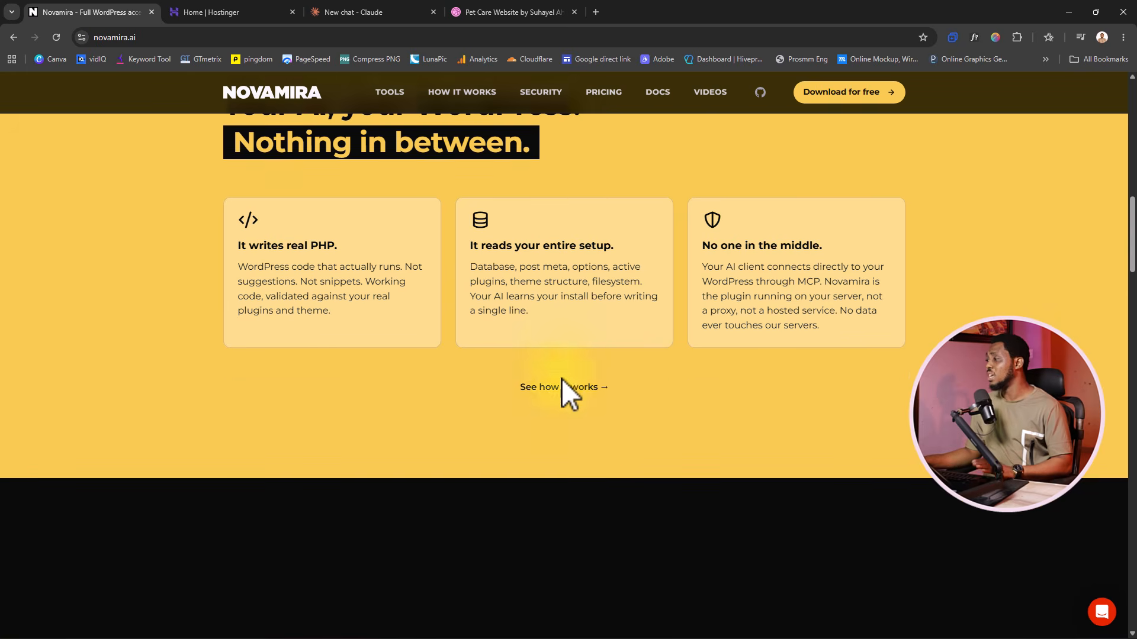
scroll(562, 378, "down", 5)
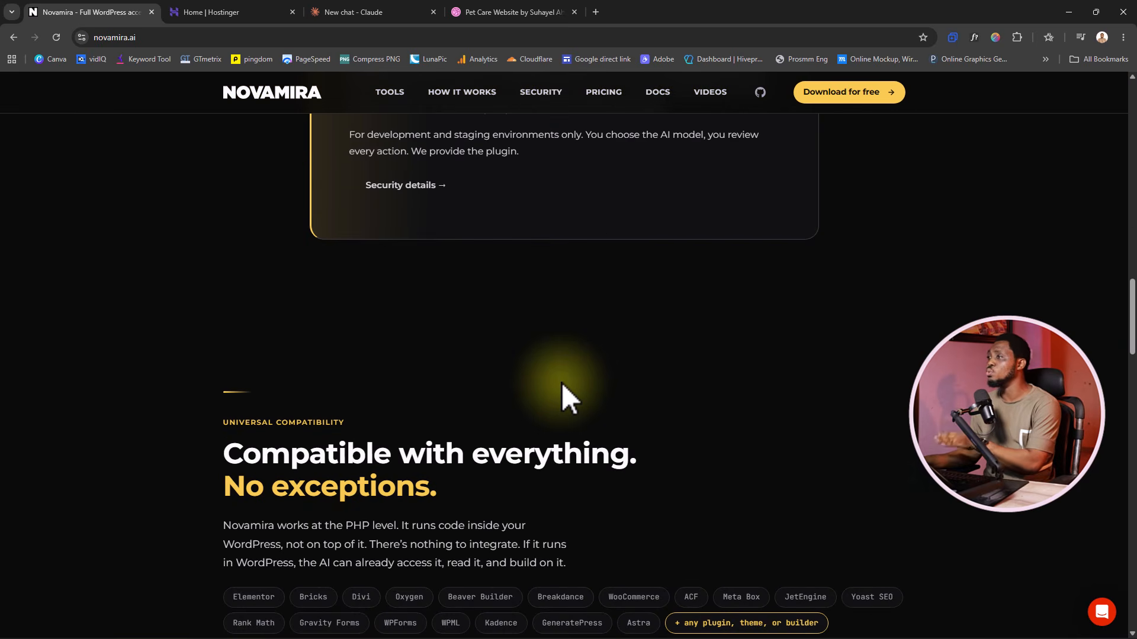
scroll(562, 382, "down", 5)
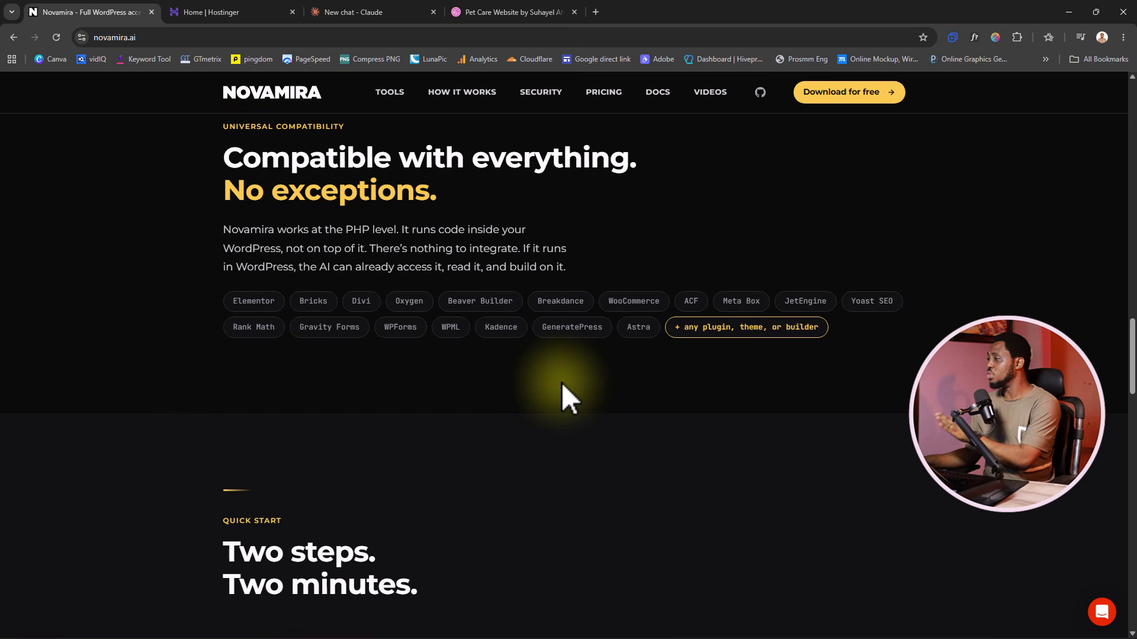
scroll(561, 382, "down", 9)
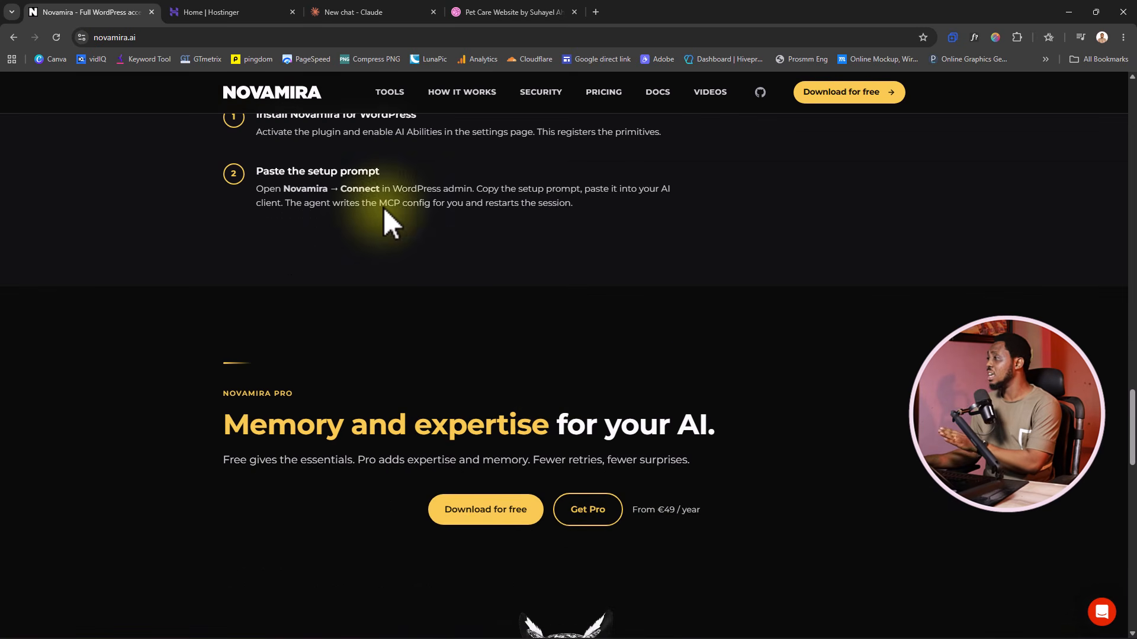
left_click(453, 92)
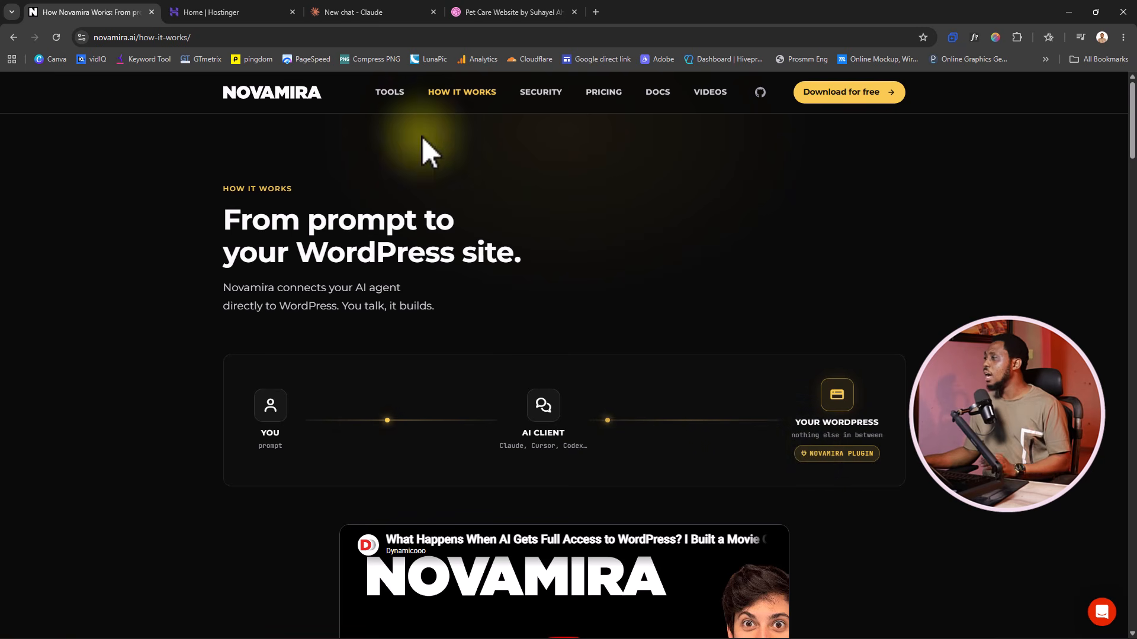
left_click(276, 92)
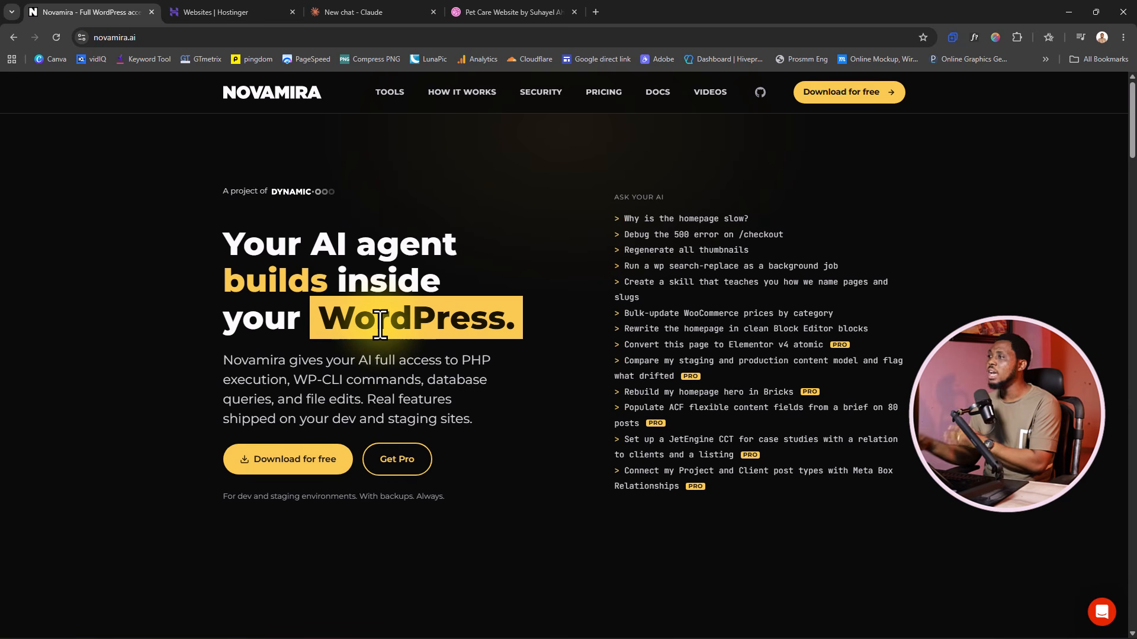
- Switch to Hostinger and add a WordPress website that uses a temporary domain and is built from scratch
left_click(194, 11)
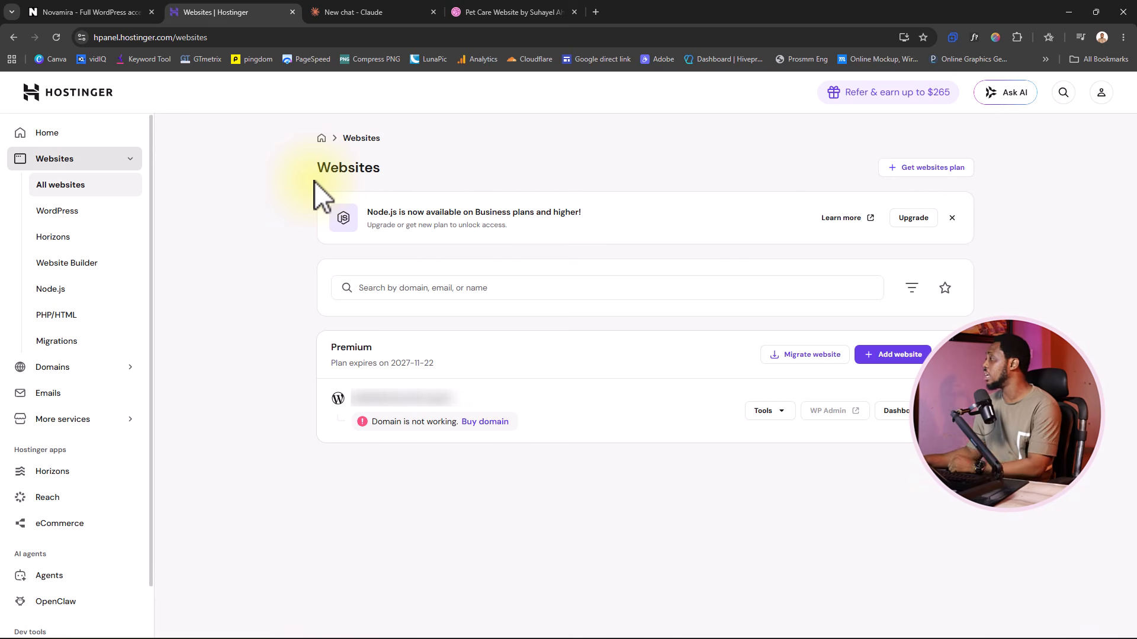
left_click(897, 354)
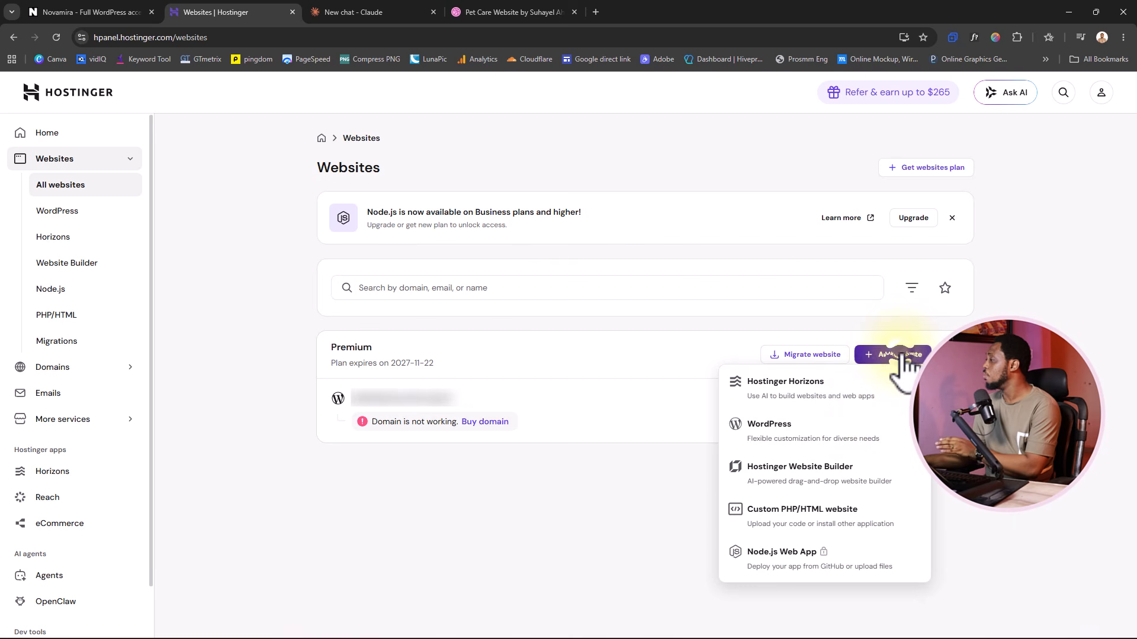
left_click(784, 429)
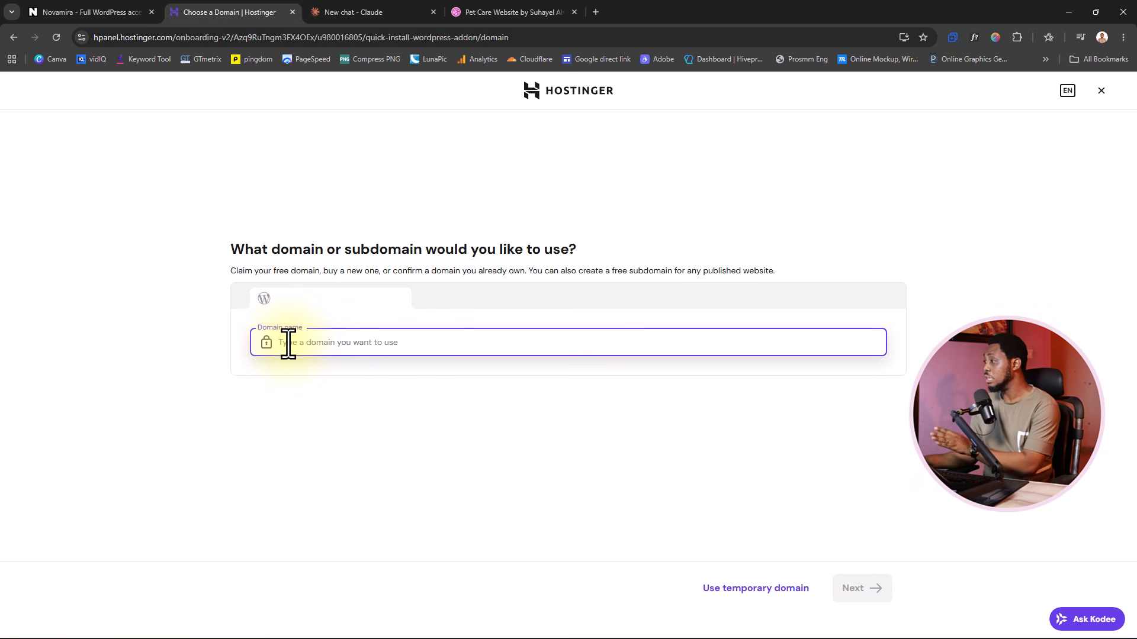
left_click(750, 594)
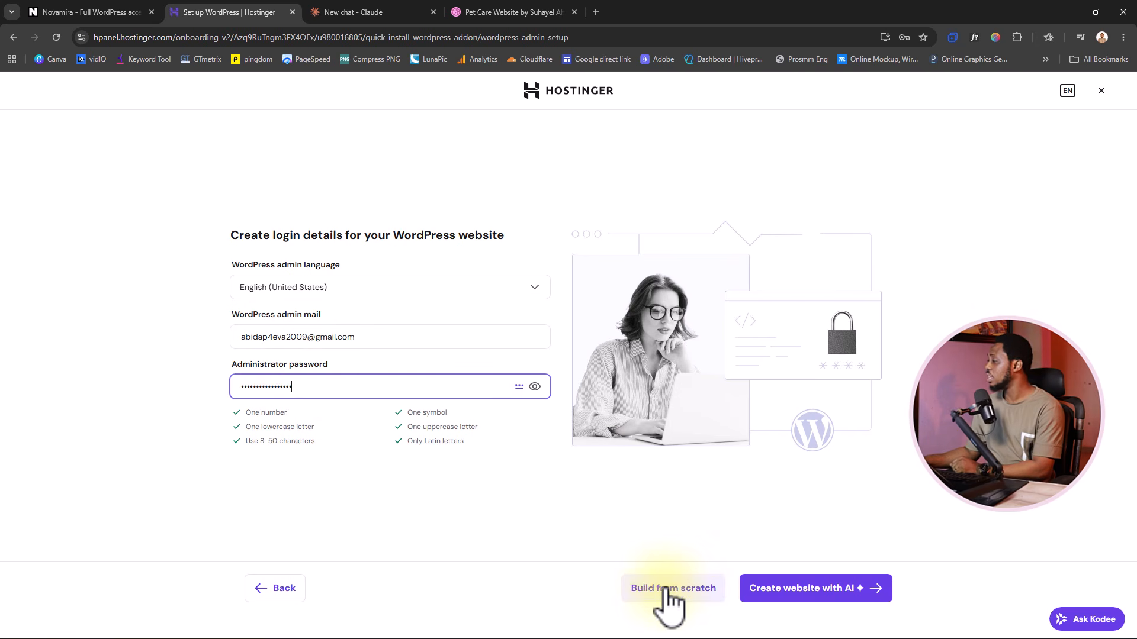
left_click(666, 589)
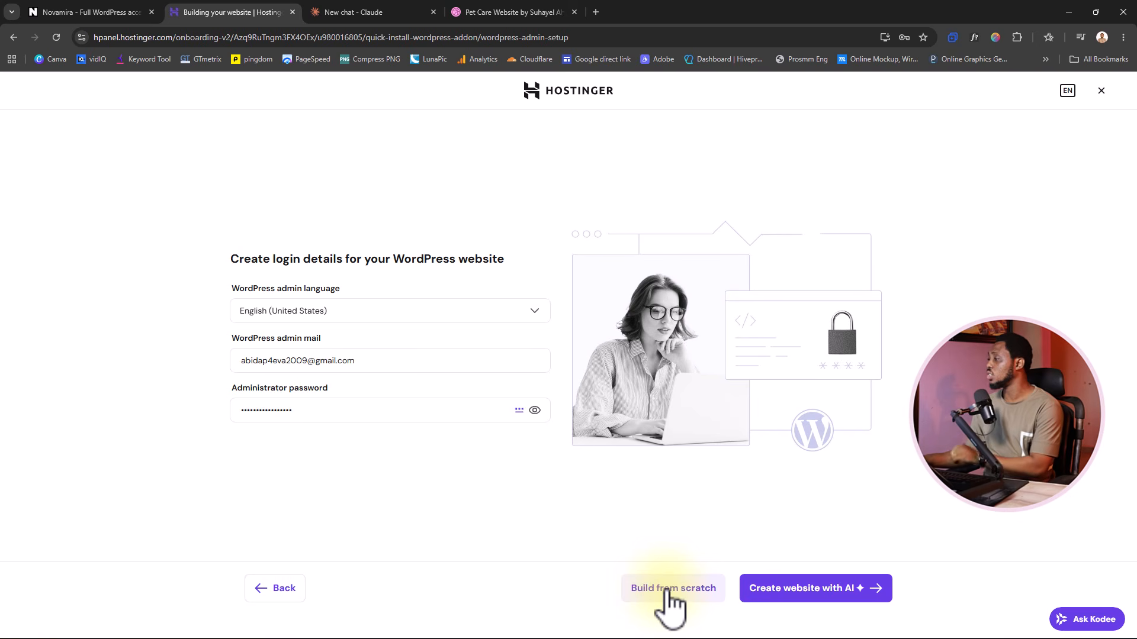
- Open the new site's WordPress admin and deactivate all installed plugins in bulk
left_click(923, 68)
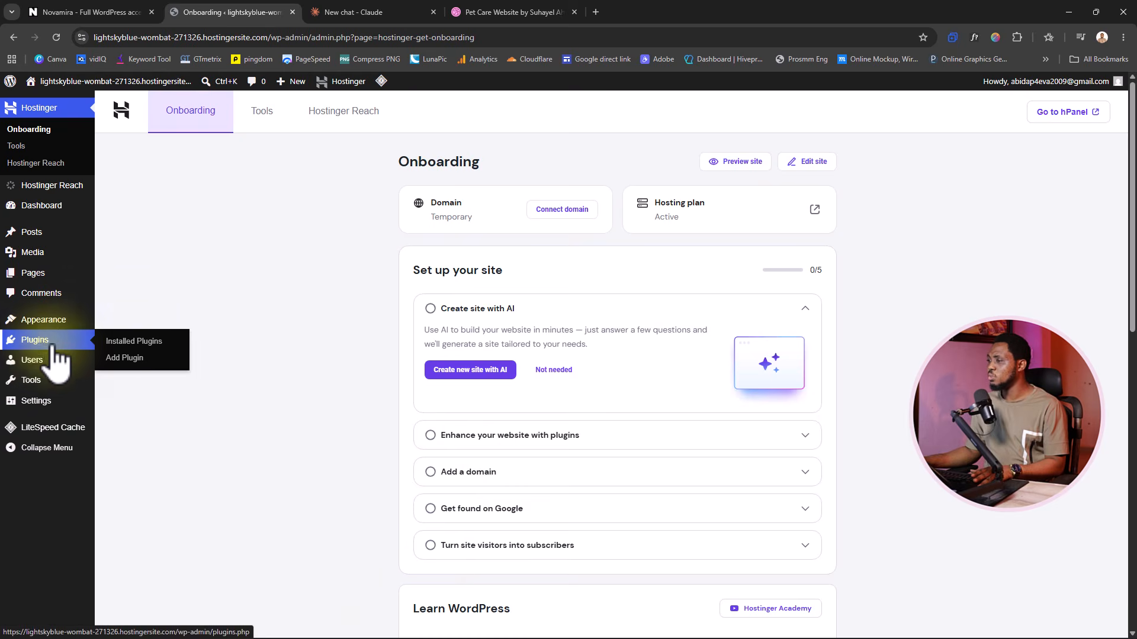
left_click(126, 342)
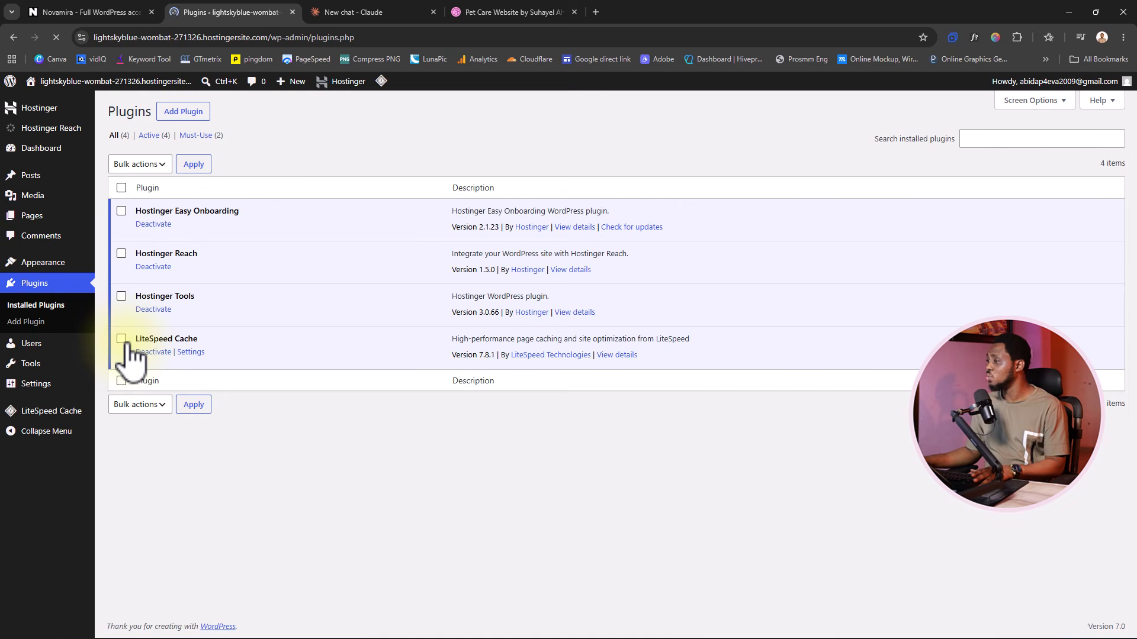
left_click(122, 188)
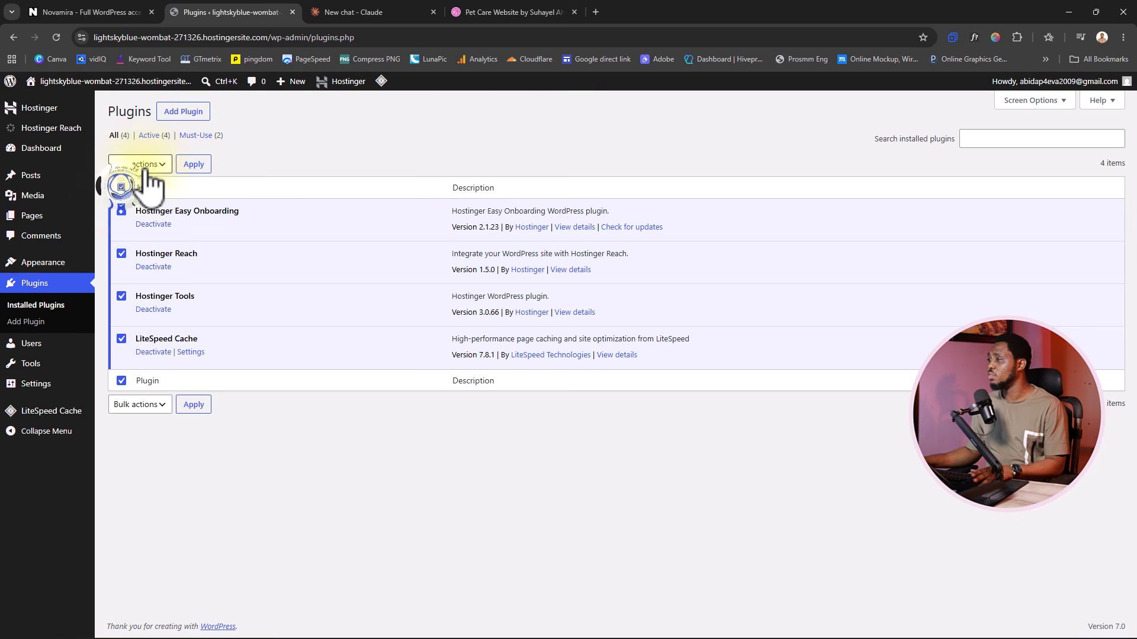
left_click(139, 164)
left_click(134, 218)
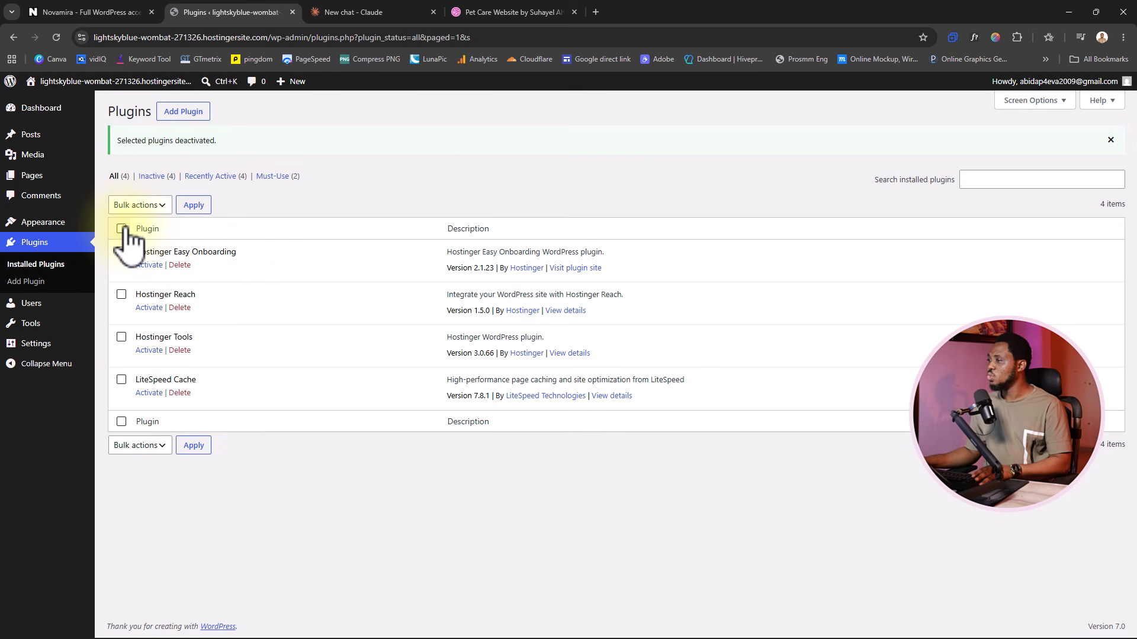
- Delete all the deactivated plugins in bulk, including Hostinger Easy Onboarding, Hostinger Reach, Hostinger Tools and LiteSpeed Cache
left_click(122, 228)
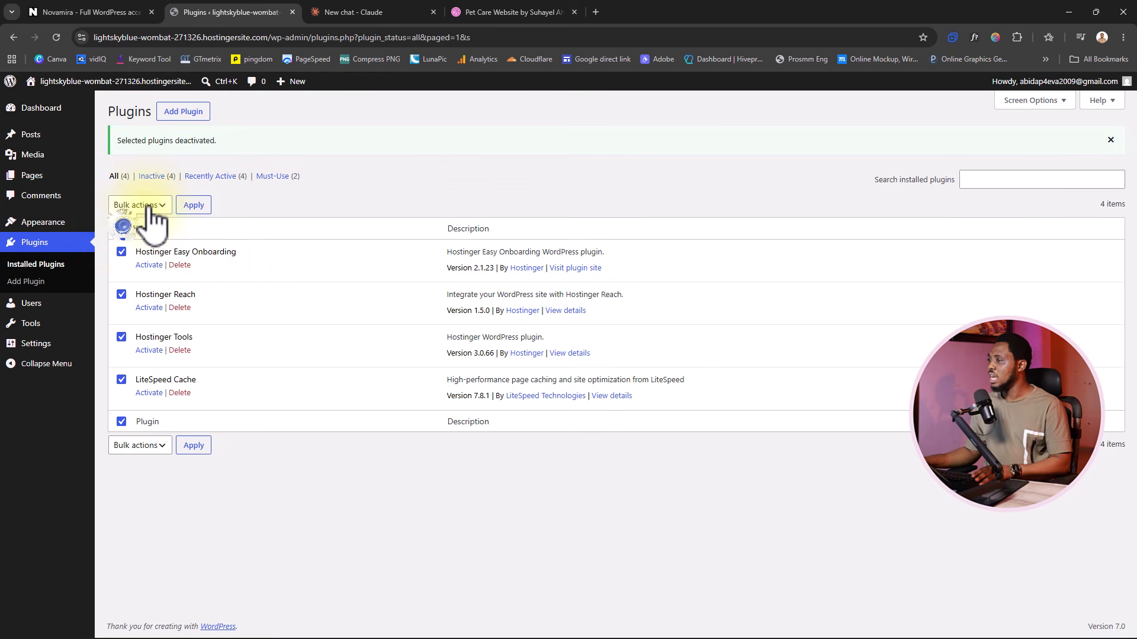
left_click(140, 205)
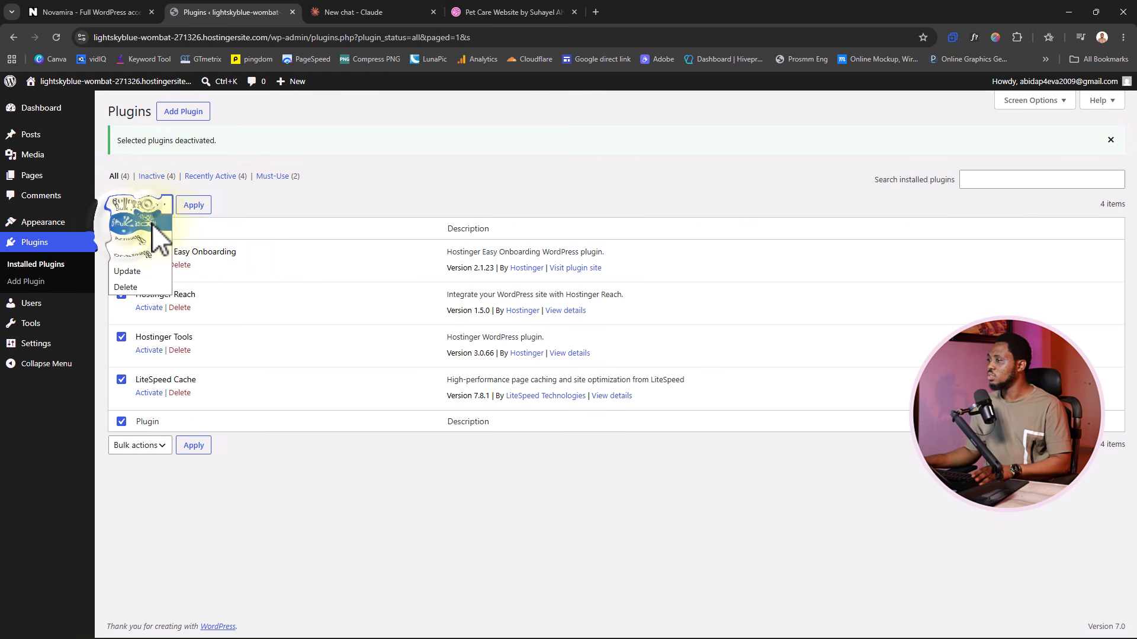
left_click(198, 207)
left_click(619, 122)
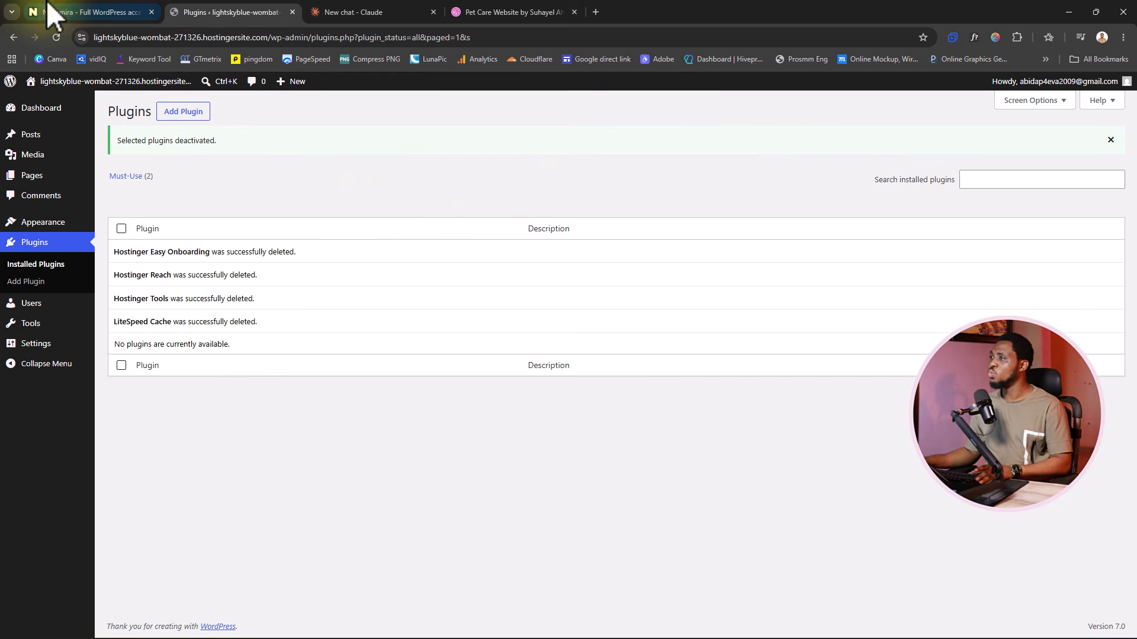
- Download the free Novamira plugin zip from the Novamira website
left_click(59, 12)
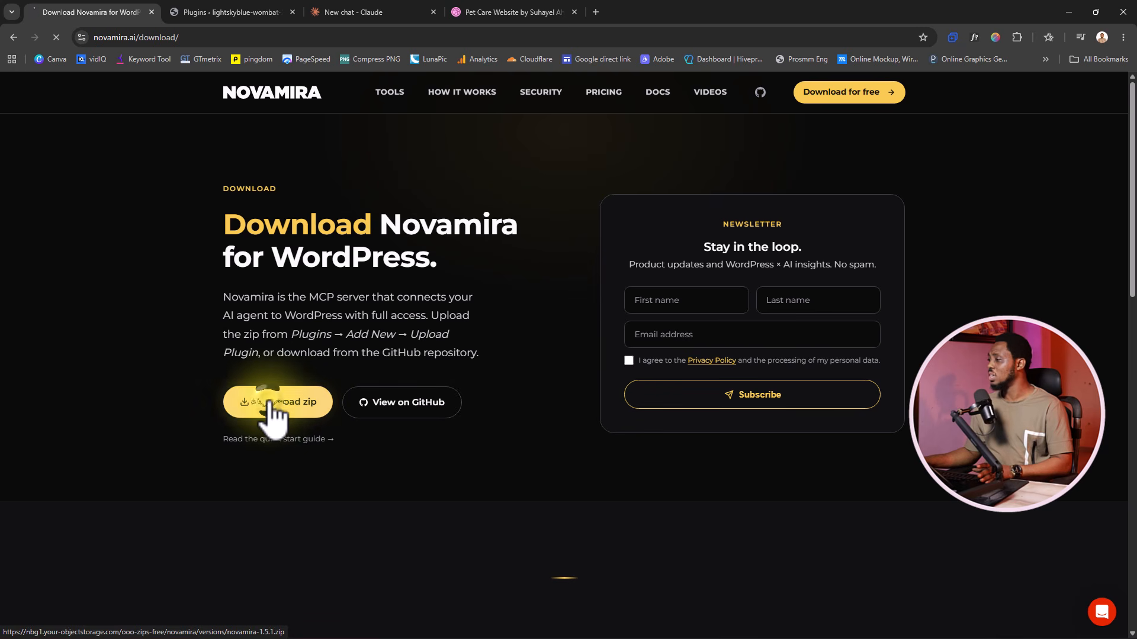
left_click(274, 414)
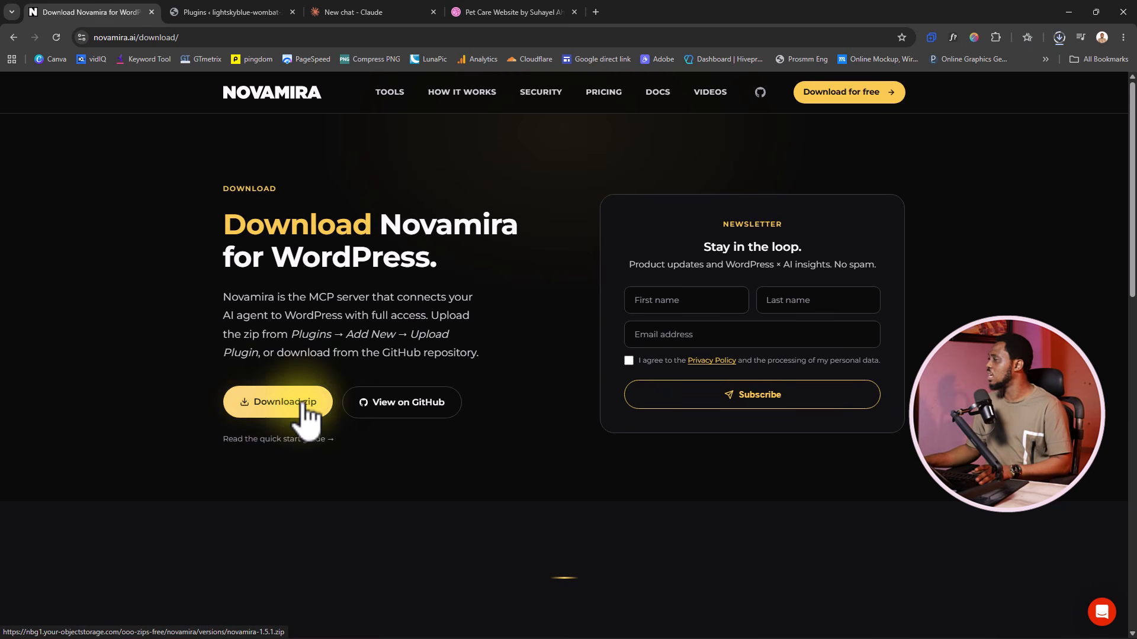
- Upload novamira-1.5.1.zip to the WordPress site as a plugin, install it and activate it
left_click(234, 13)
left_click(174, 112)
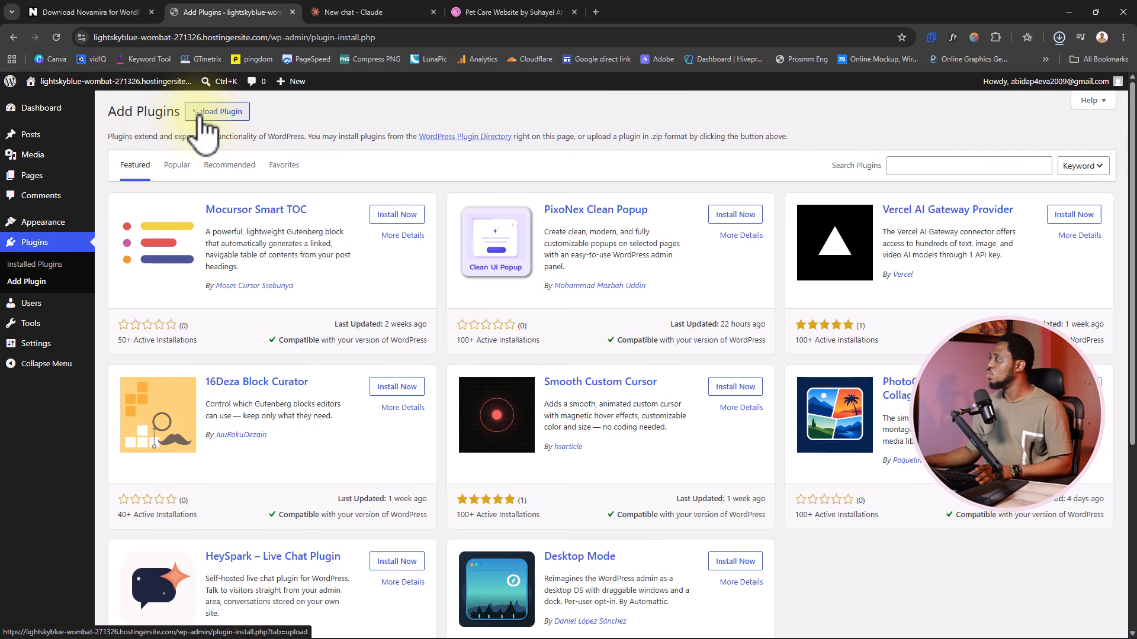
left_click(202, 116)
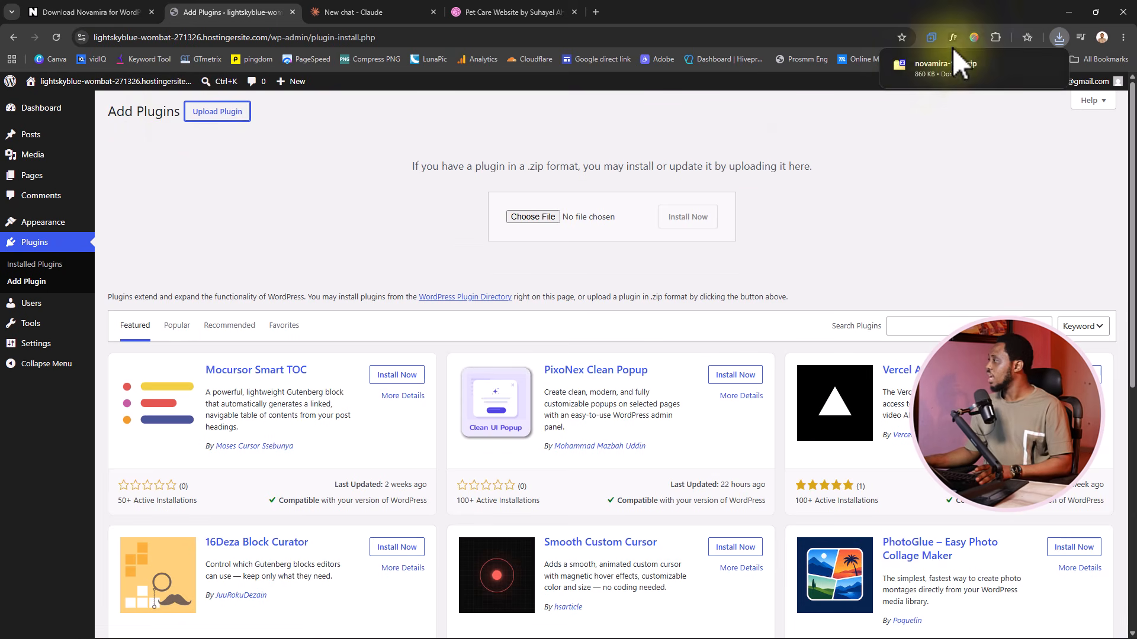
left_click_drag(818, 212, 545, 218)
left_click(697, 218)
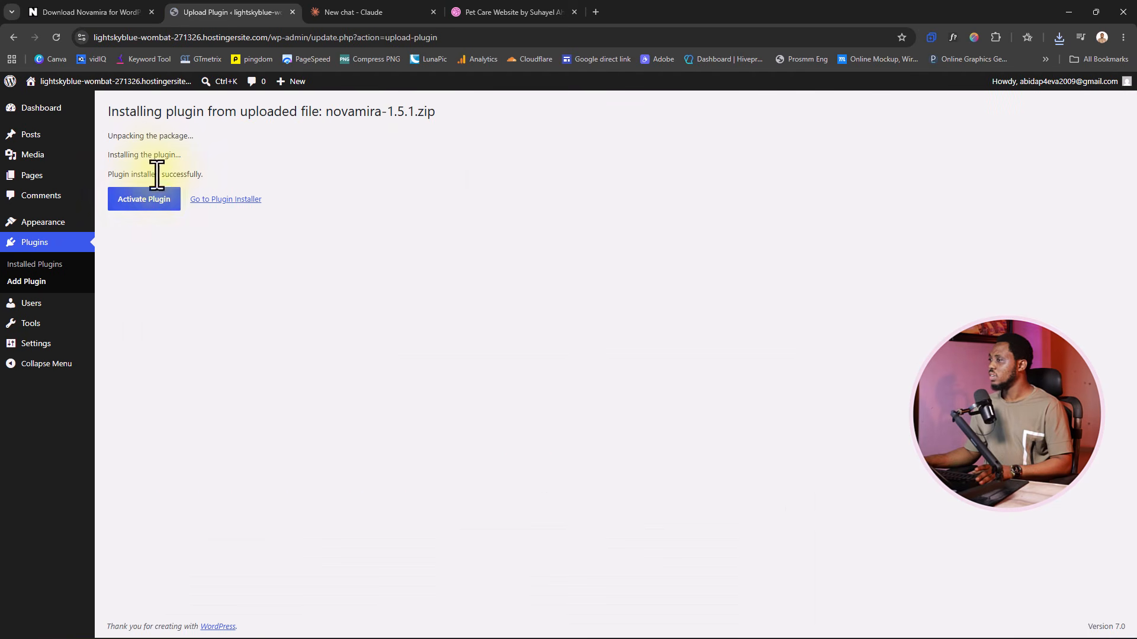
left_click(148, 200)
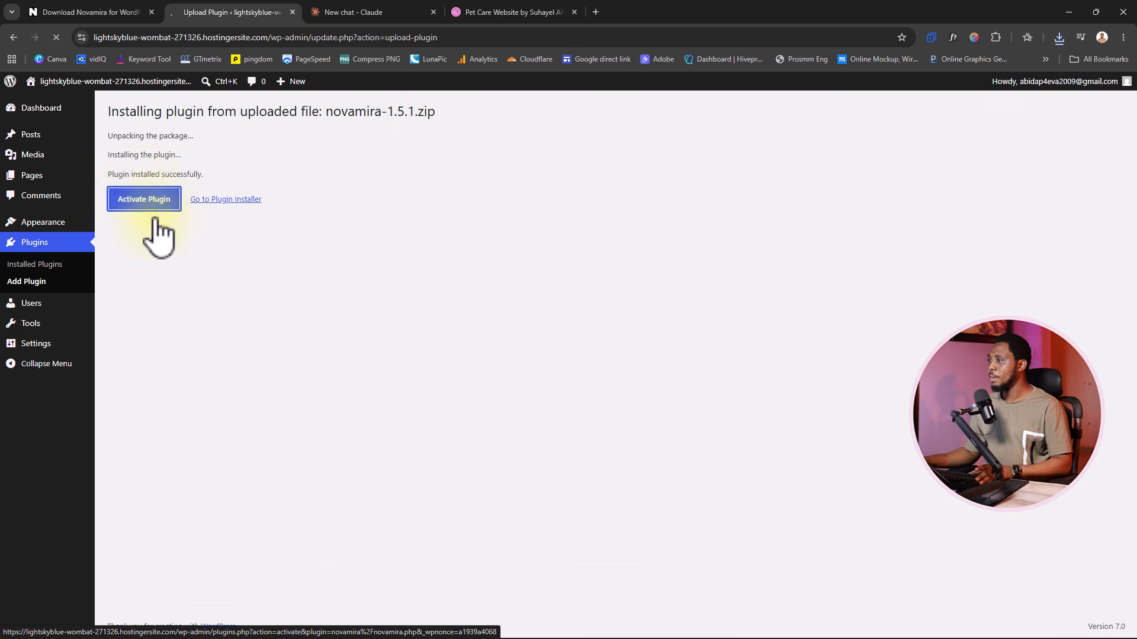
- Turn on AI Abilities for this site in the Novamira configuration, save the settings and accept the confirmation
mouse_move(41, 131)
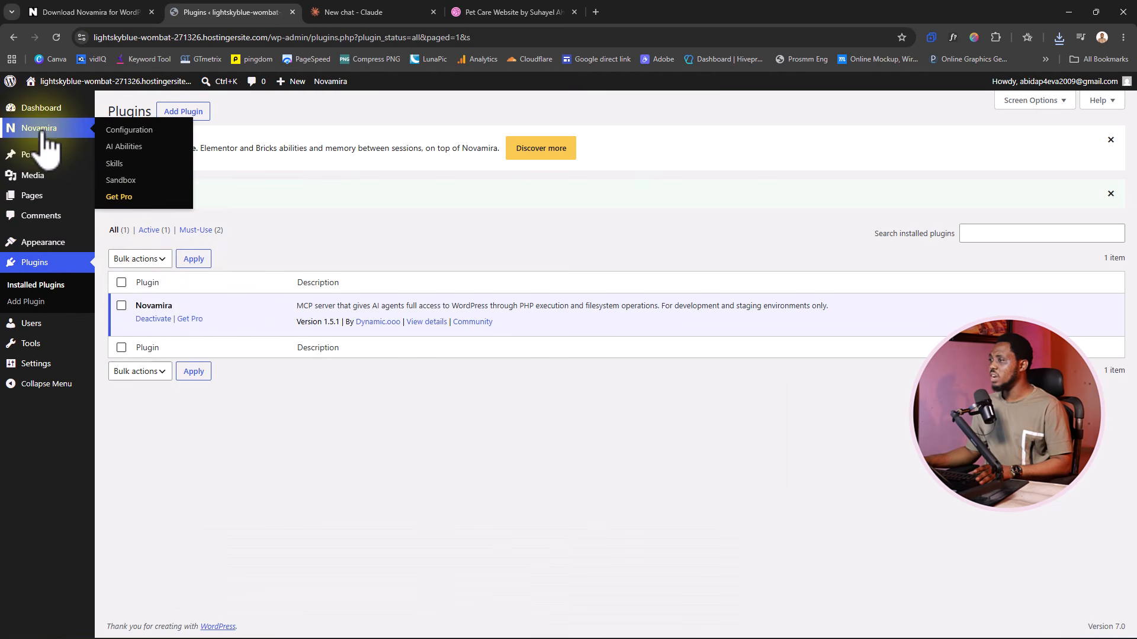
left_click(119, 131)
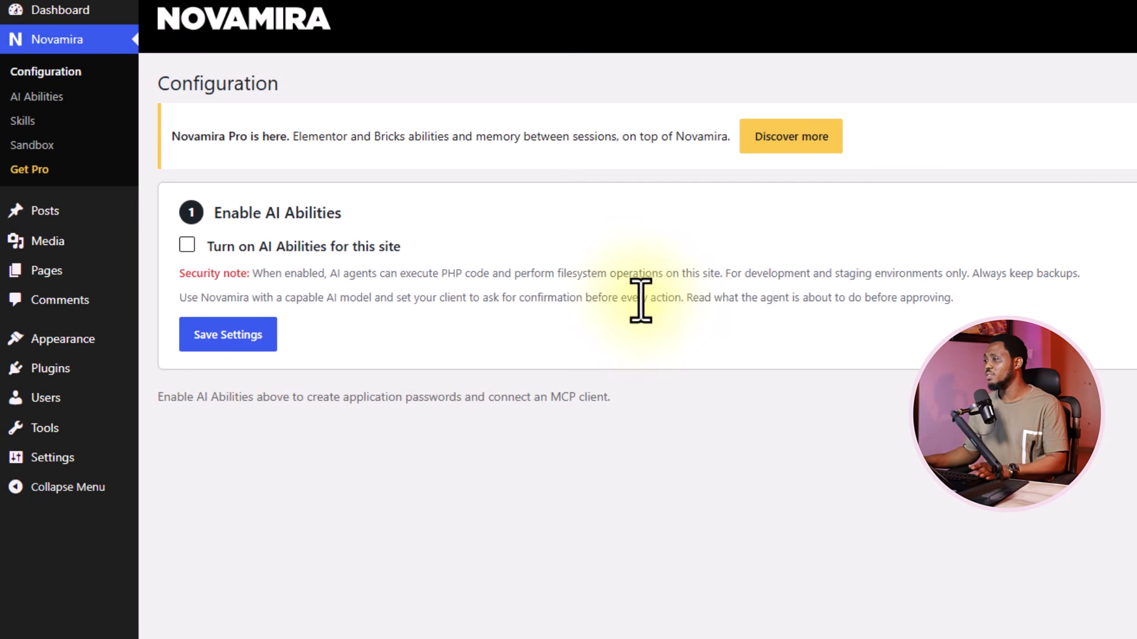
left_click(185, 244)
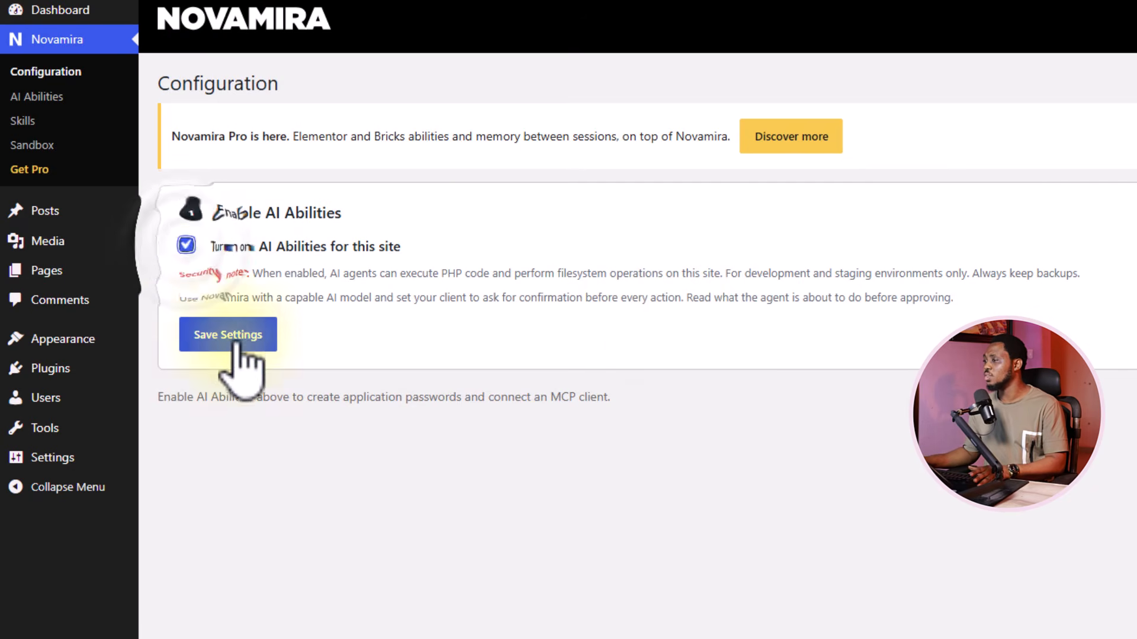
left_click(201, 335)
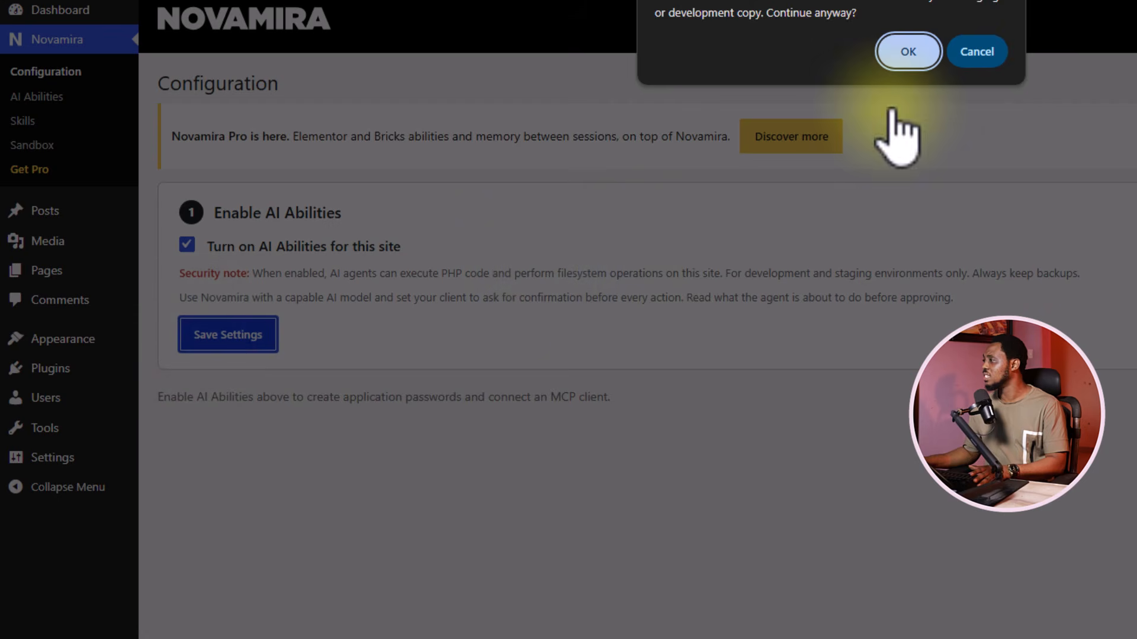
left_click(908, 51)
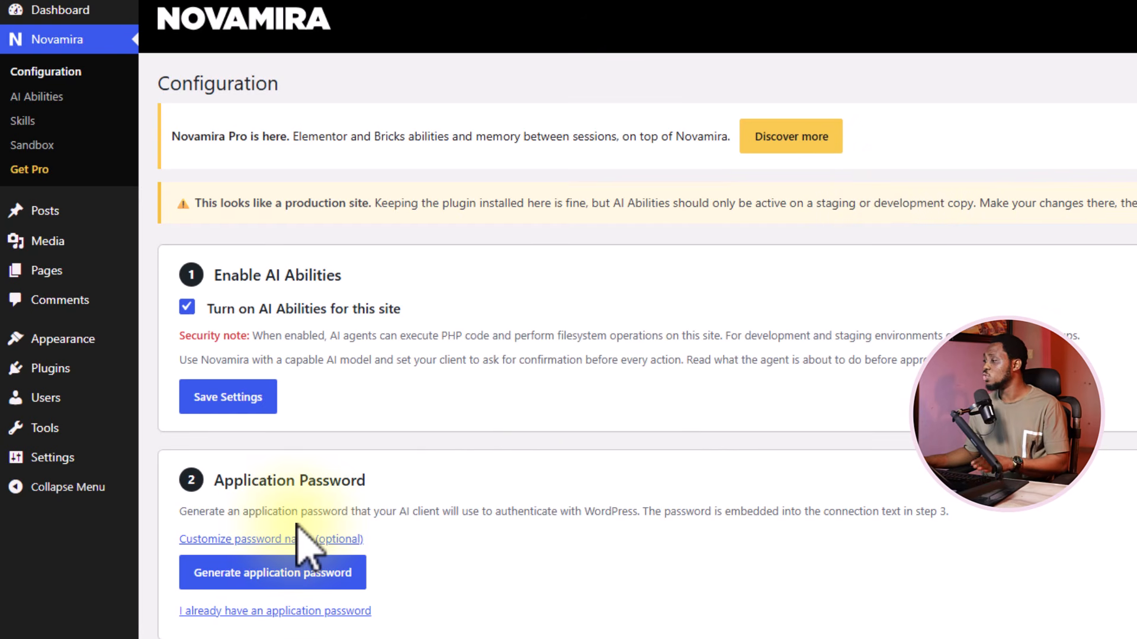
- Generate a Novamira application password for the AI client and go to the Connect Your AI Client prompt
left_click(307, 573)
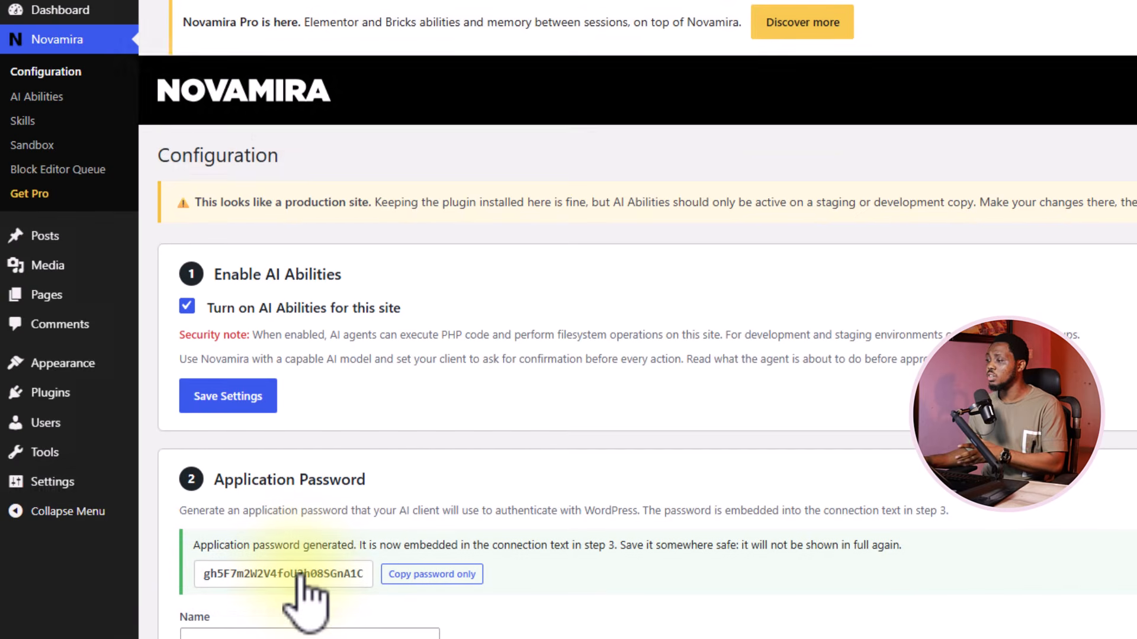
scroll(828, 421, "down", 4)
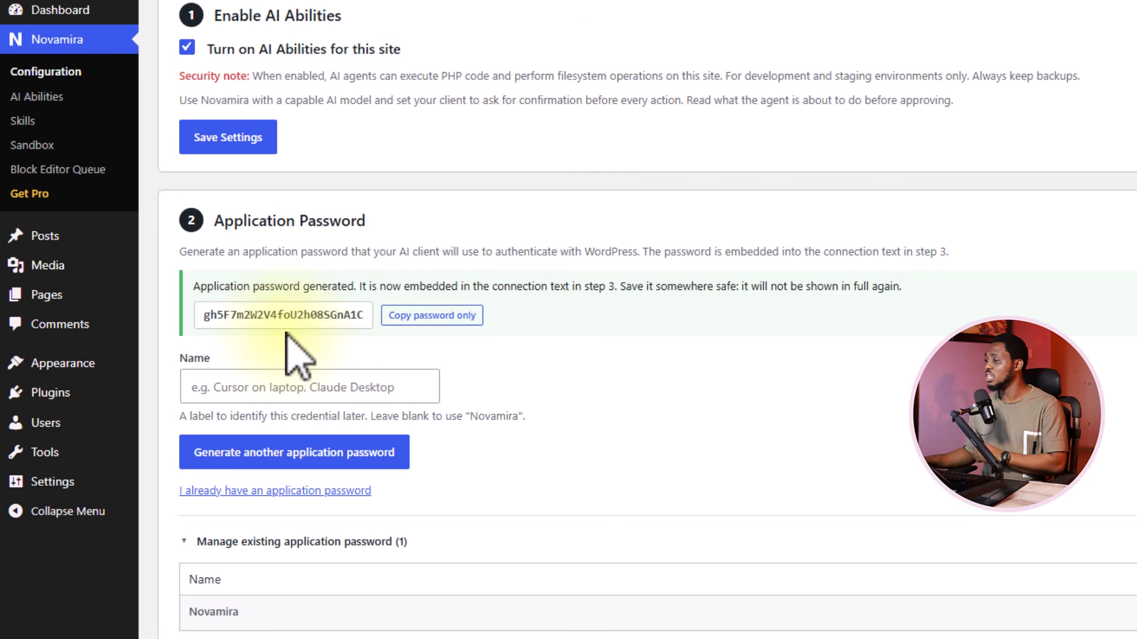
scroll(638, 329, "down", 5)
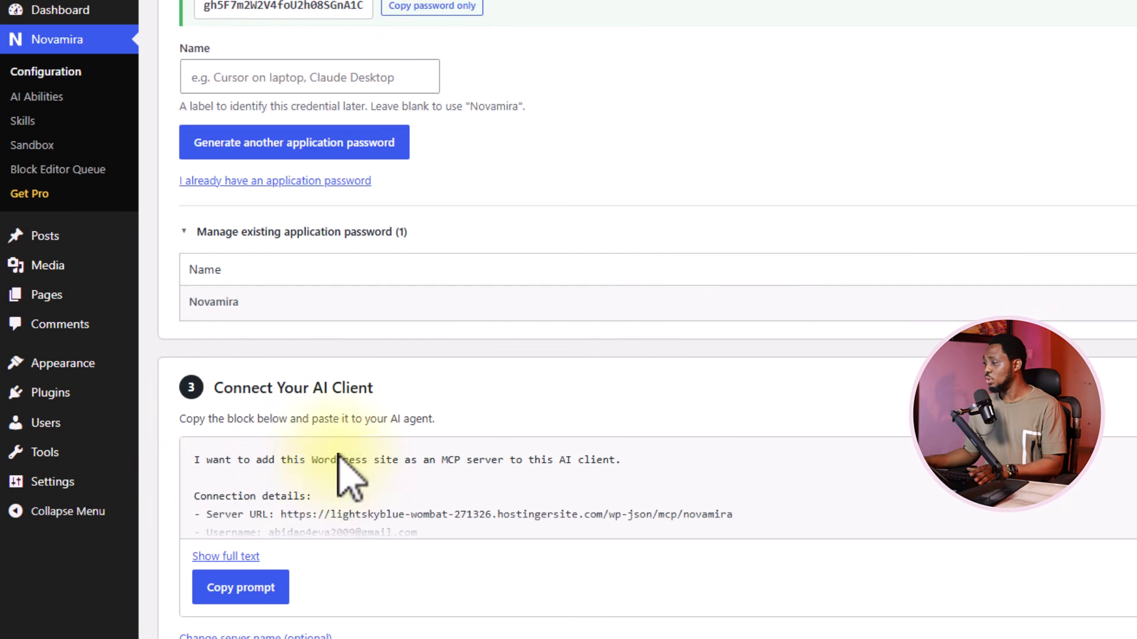
- Copy the Novamira connection prompt, switch to the Claude desktop app and start a new Code session
left_click(246, 589)
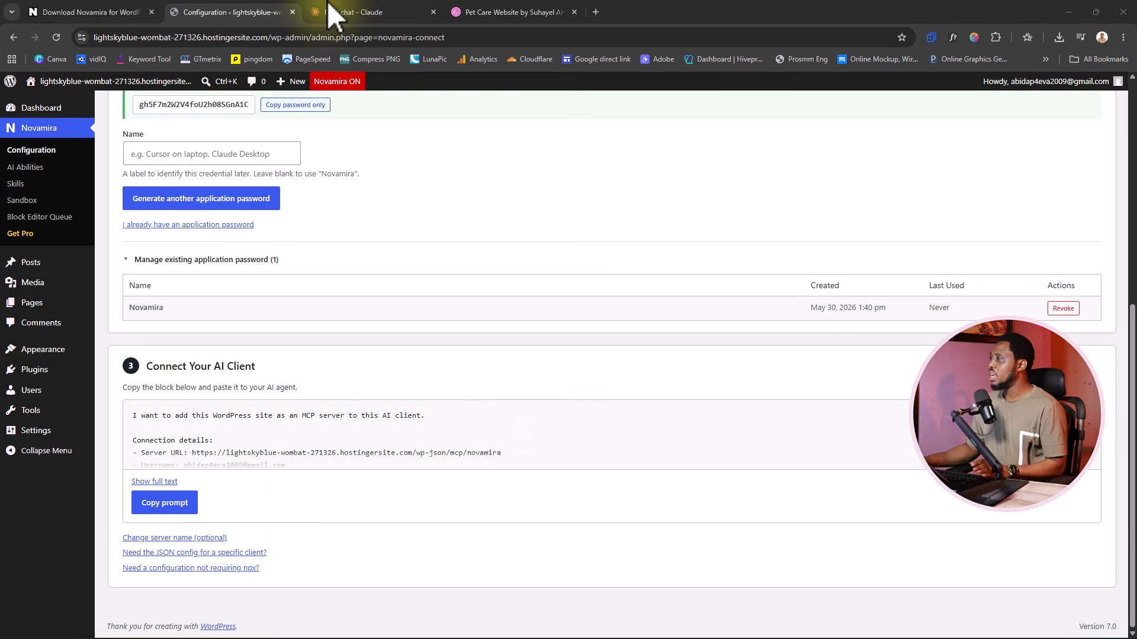
left_click(355, 13)
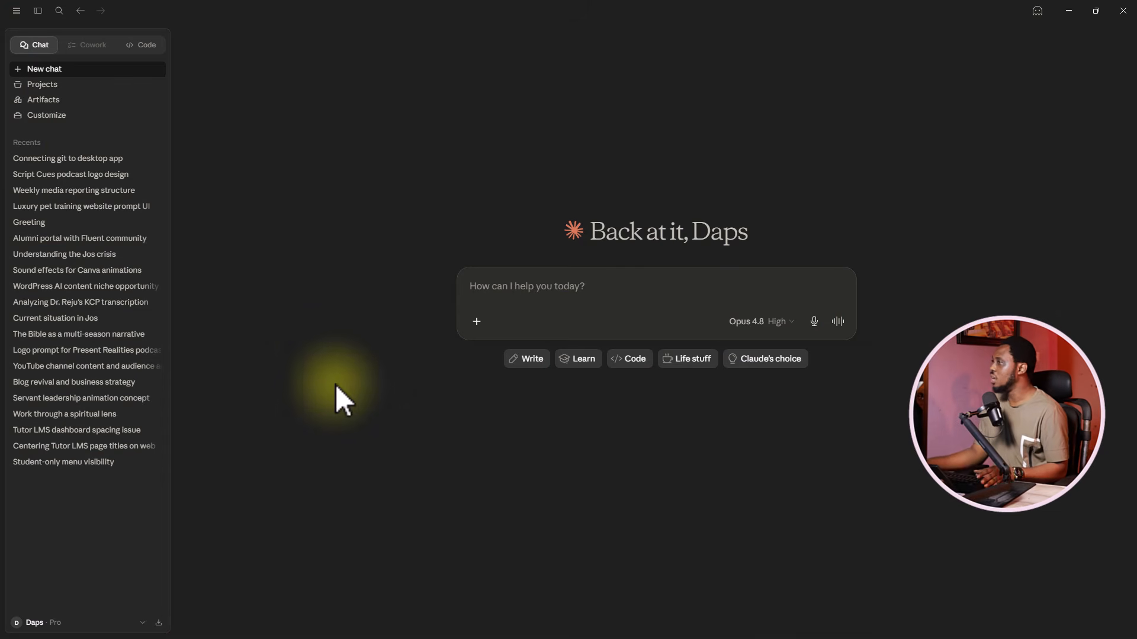
left_click(138, 46)
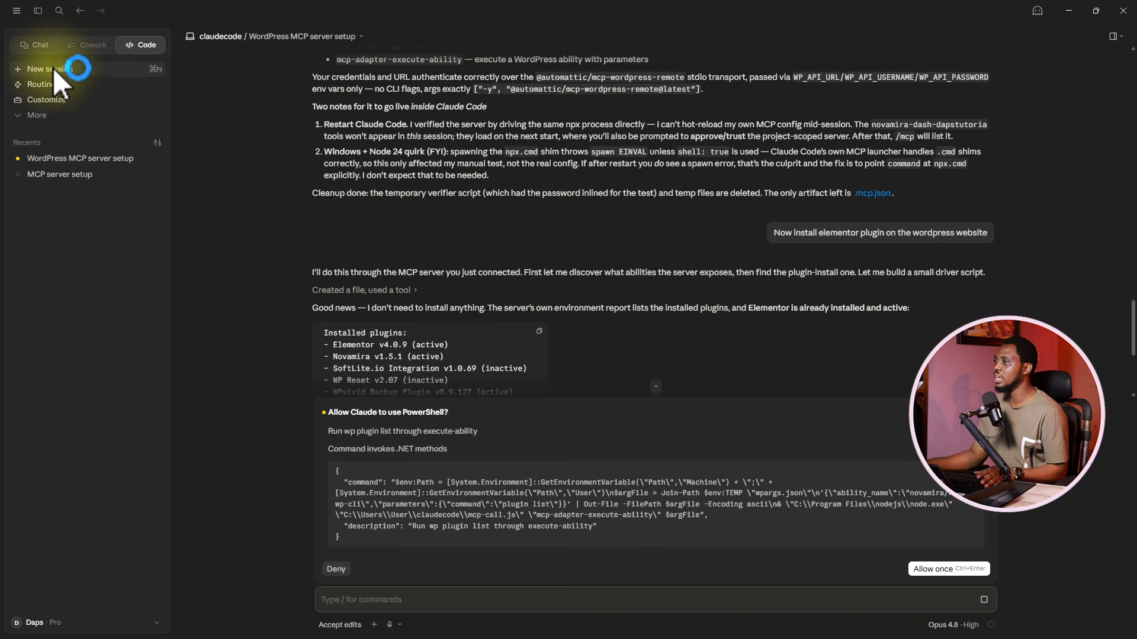
left_click(52, 68)
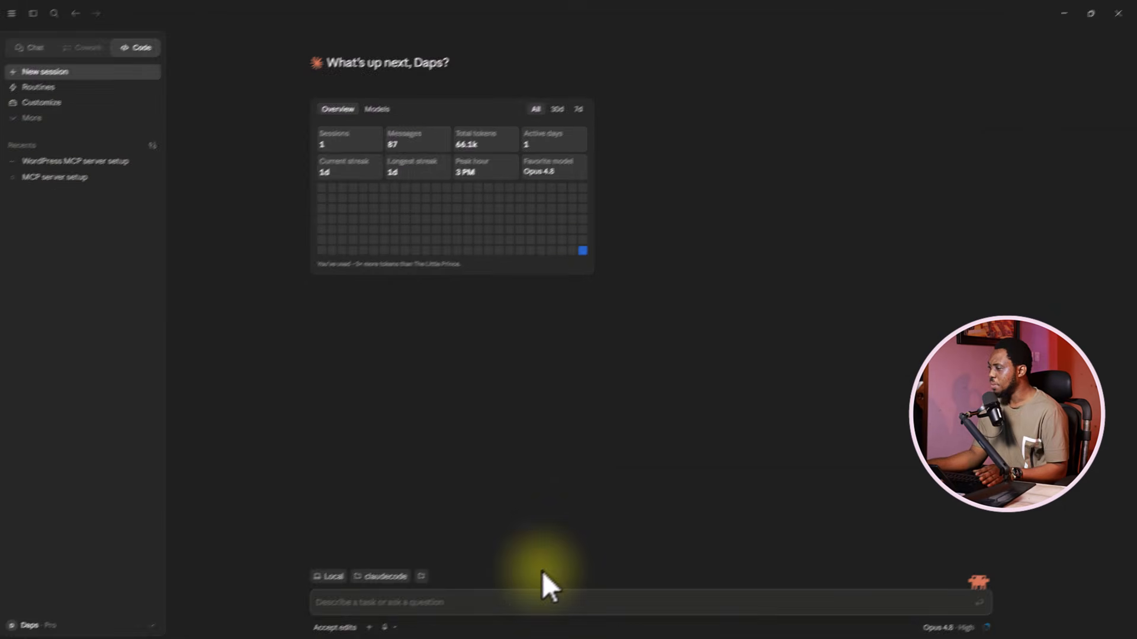
- Send the copied MCP connection prompt containing the application password, and always allow the claude CLI, npx and node availability check
left_click(334, 603)
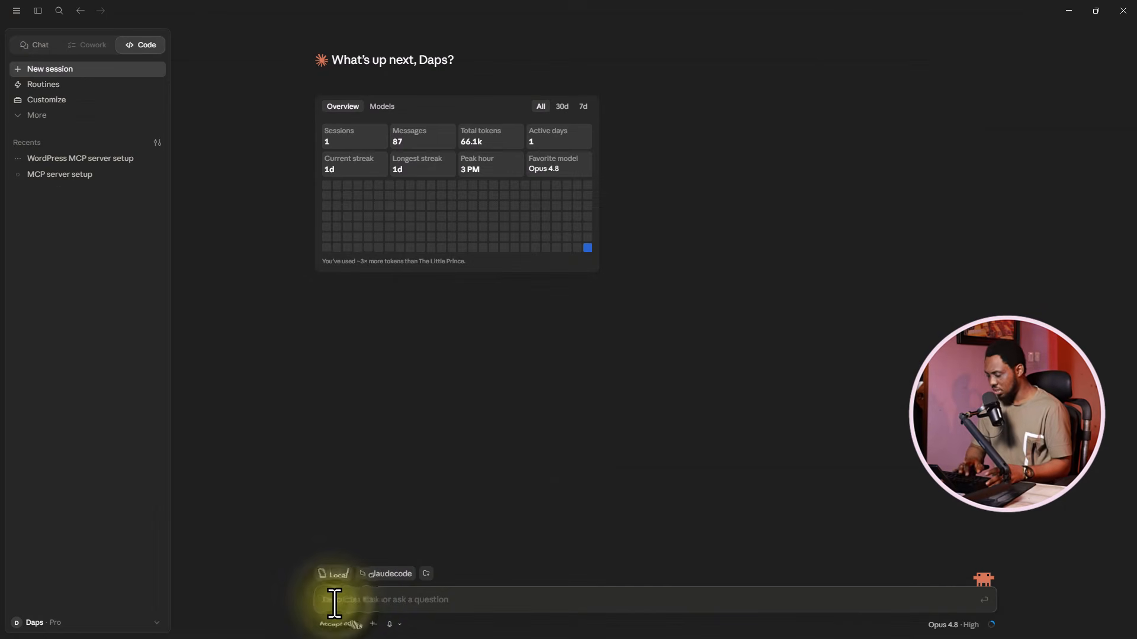
key("ctrl+v")
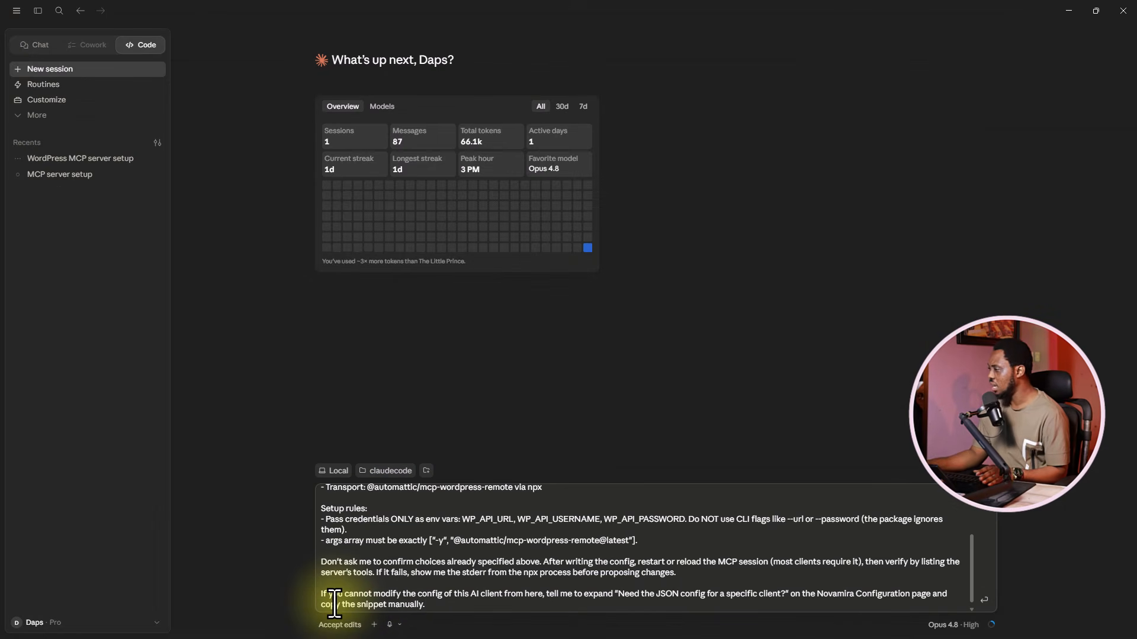
key("Return")
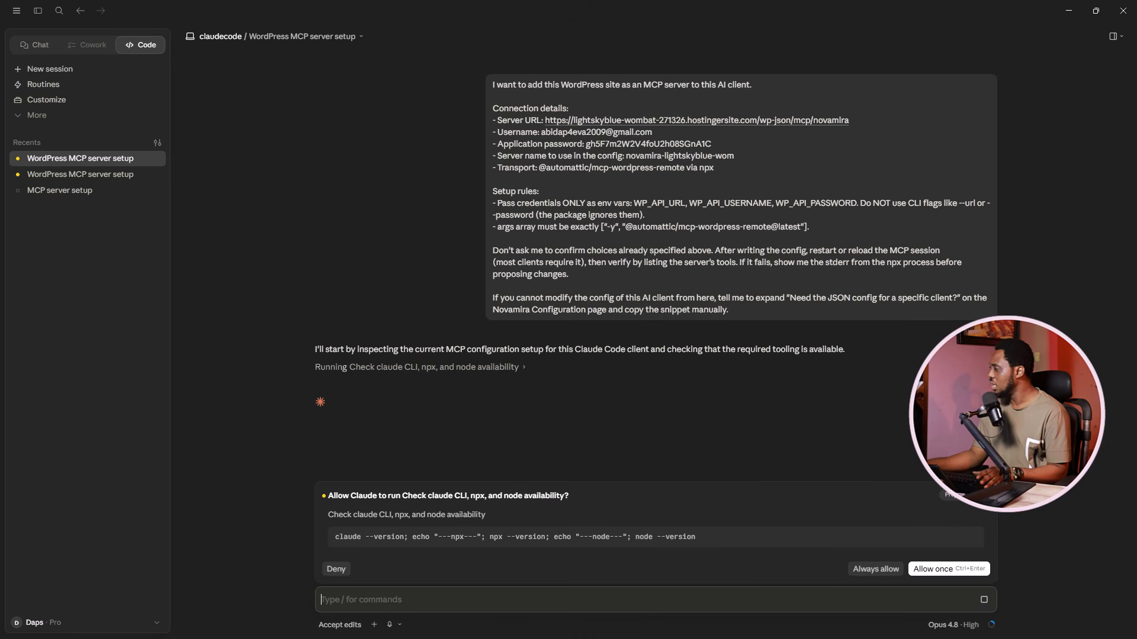
left_click(876, 569)
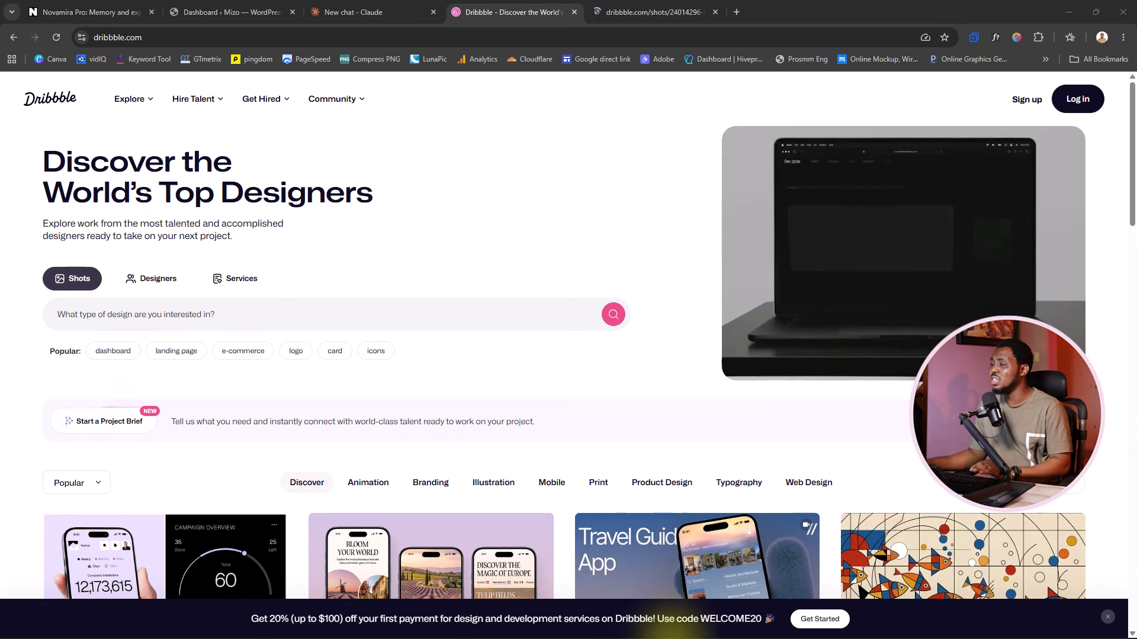
left_click(579, 240)
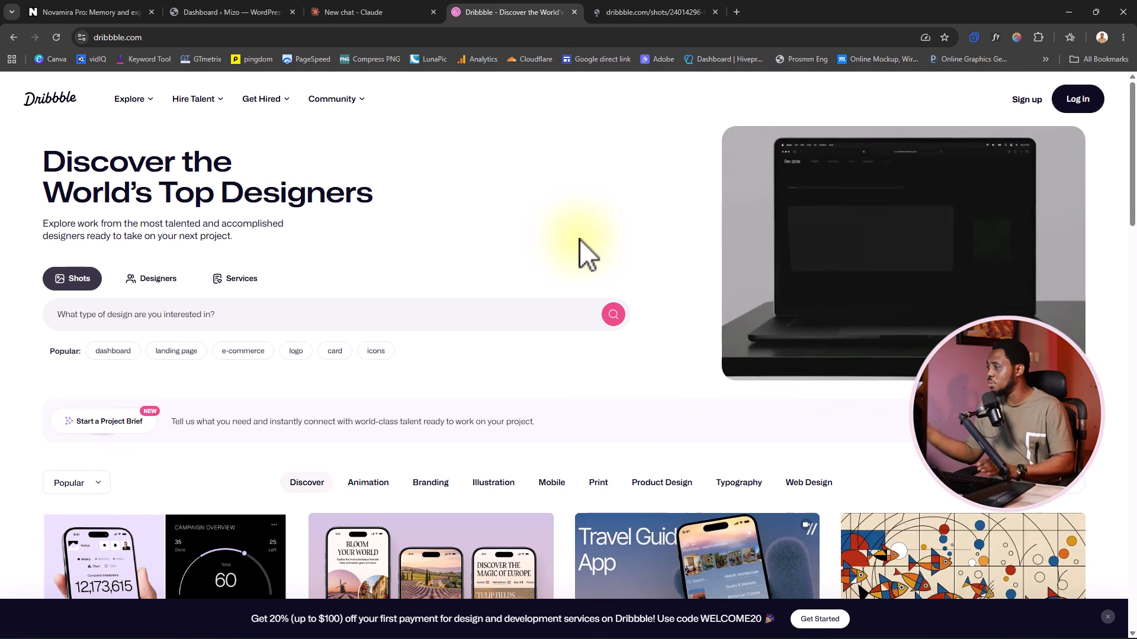
left_click(143, 313)
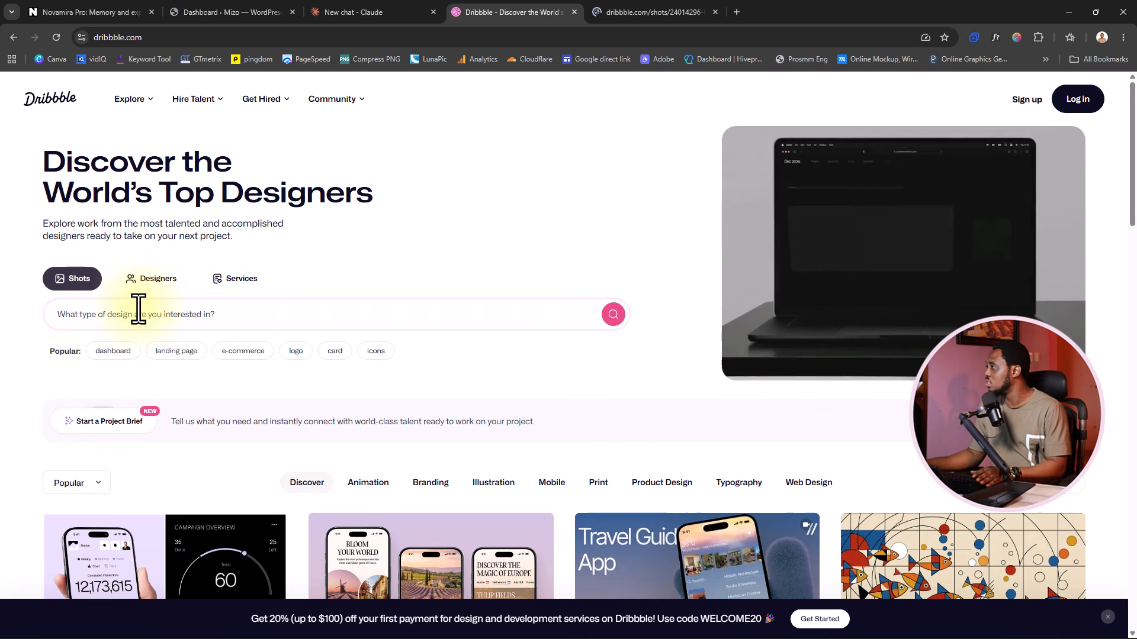
left_click(83, 318)
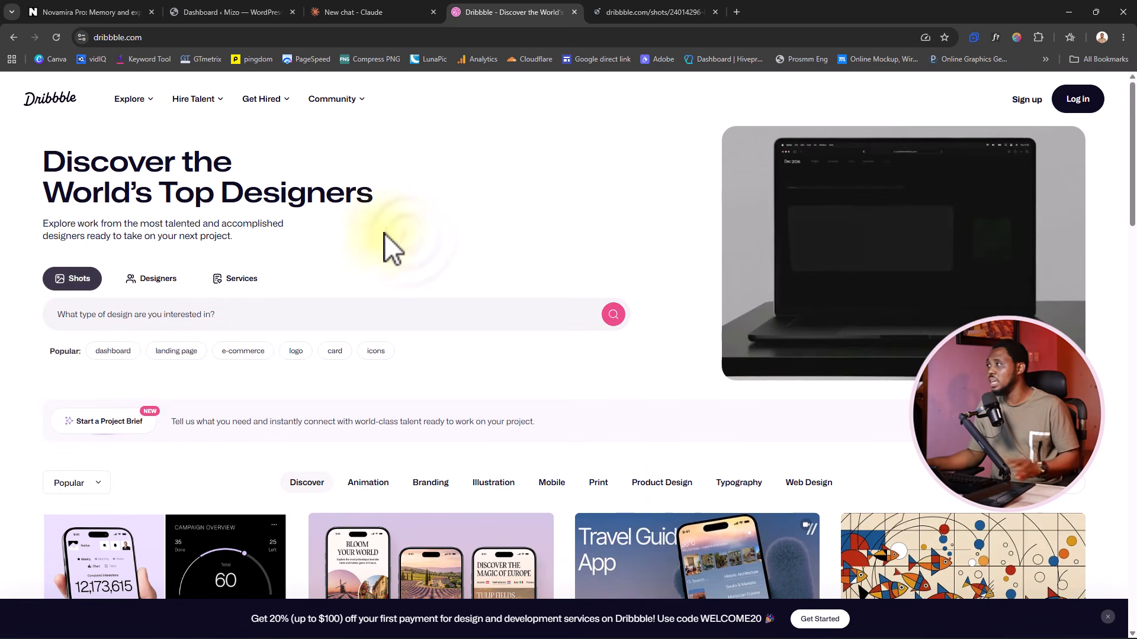
- Save the main Pet Care Website design image from its Dribbble shot to the Downloads folder as a .webp file
left_click(652, 13)
scroll(751, 203, "down", 4)
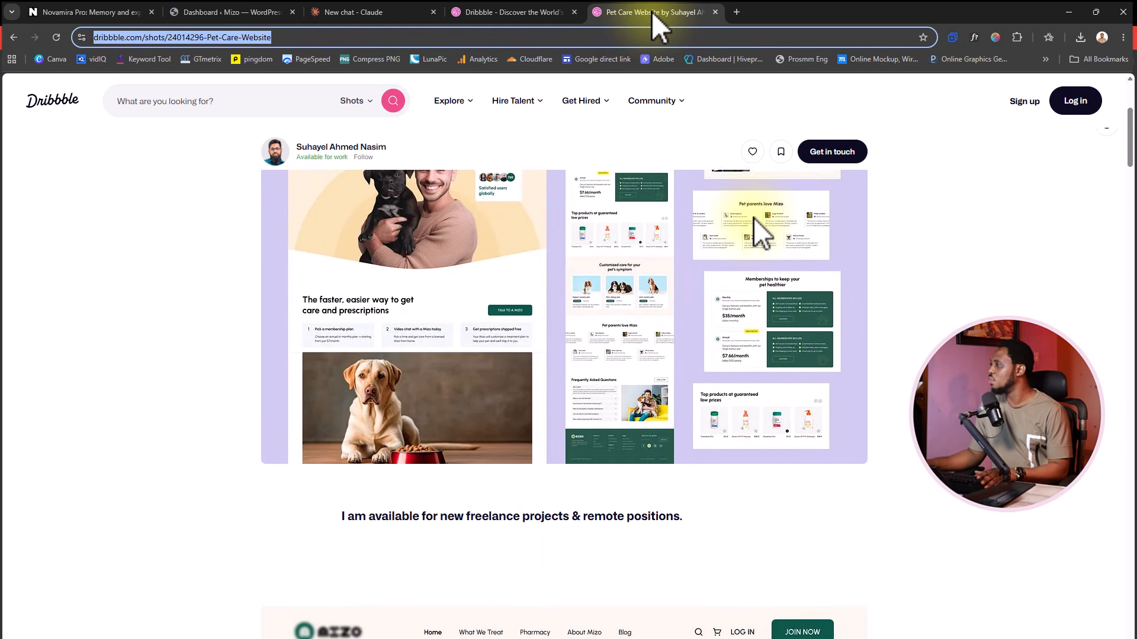
scroll(756, 264, "up", 4)
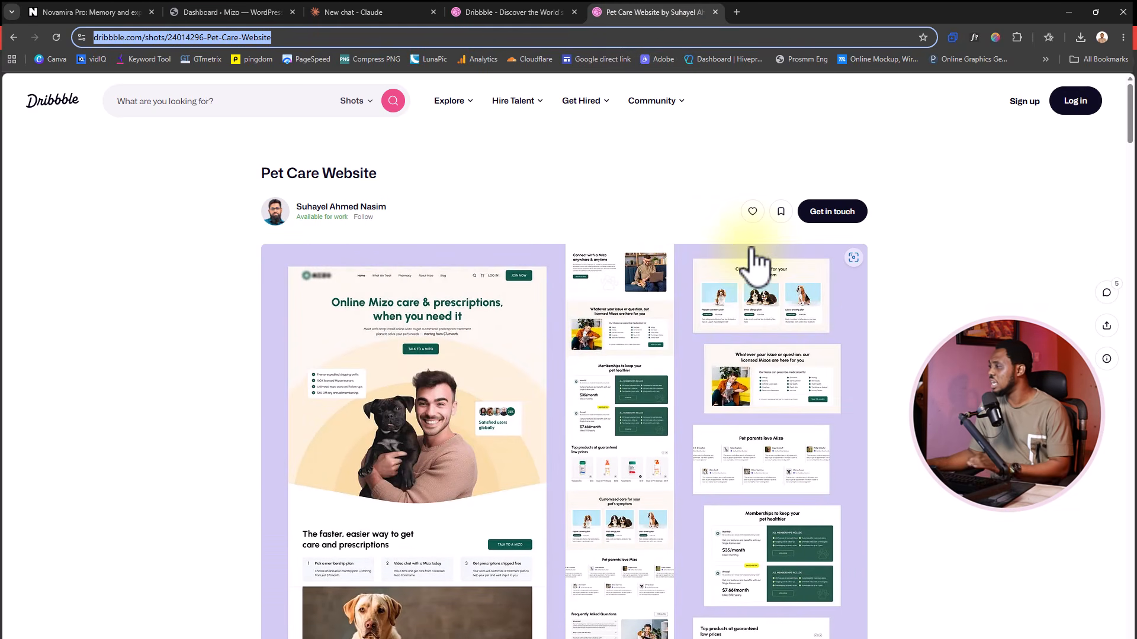
scroll(558, 272, "down", 3)
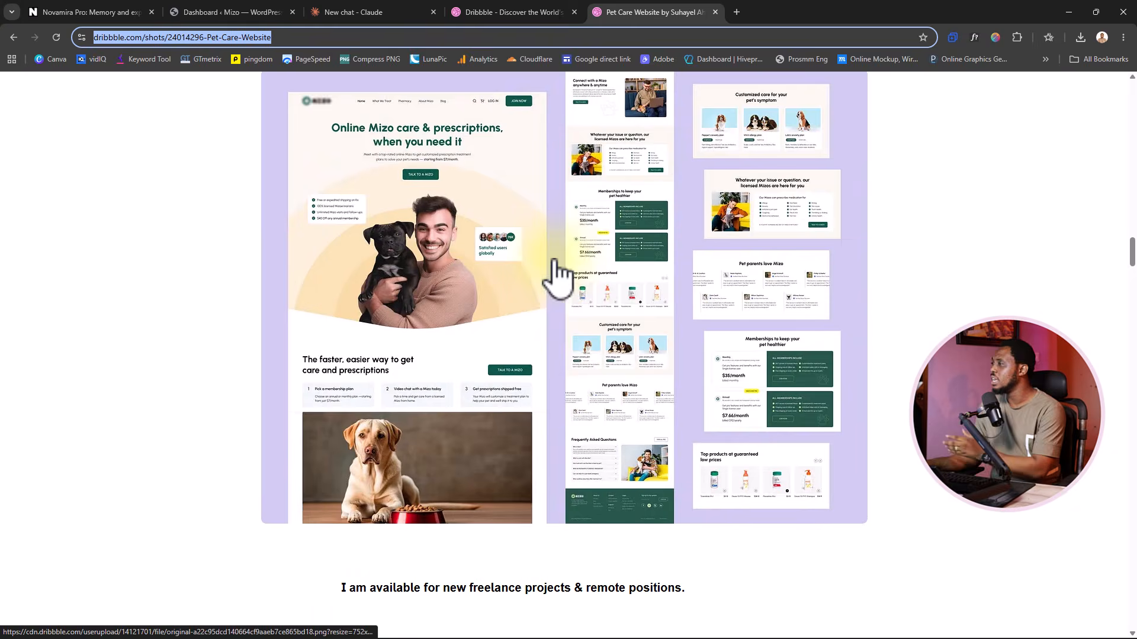
right_click(561, 258)
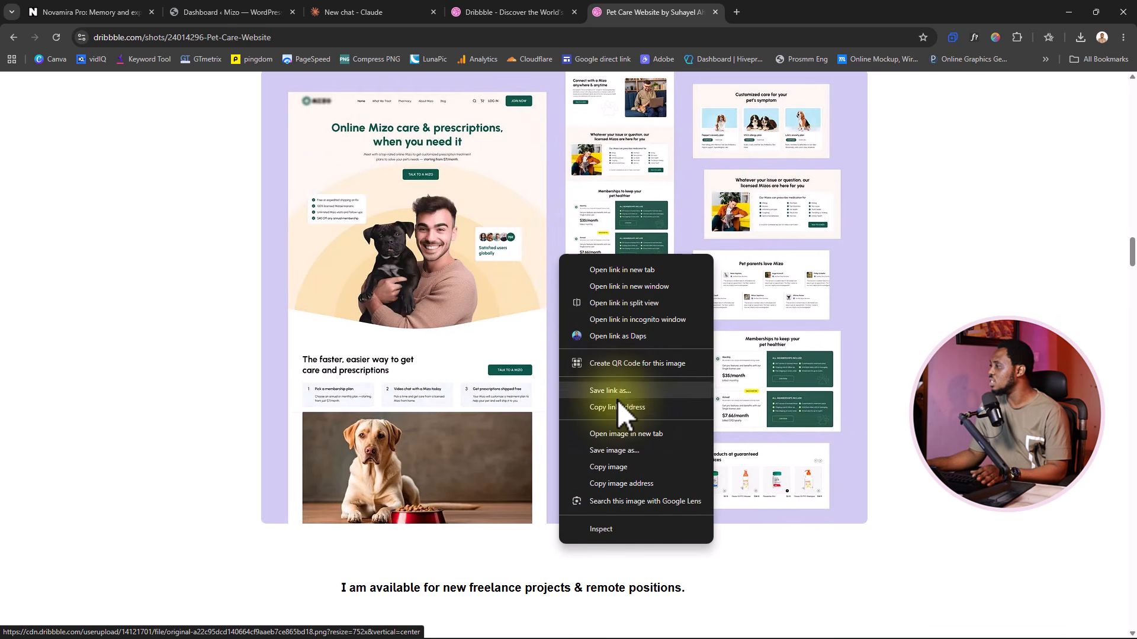
left_click(606, 449)
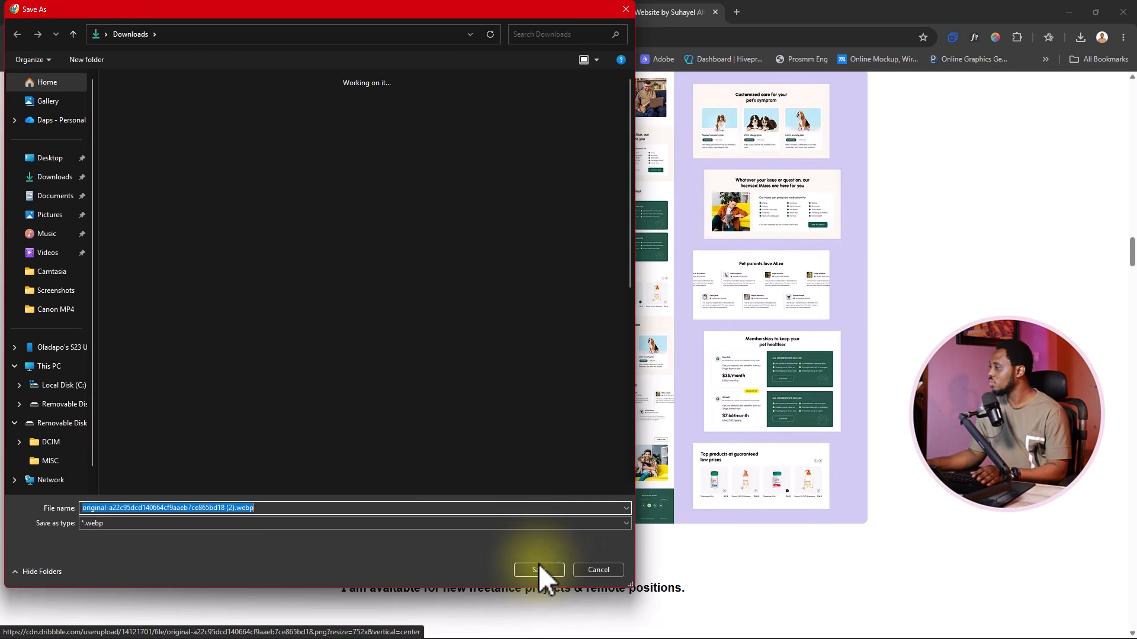
left_click(538, 564)
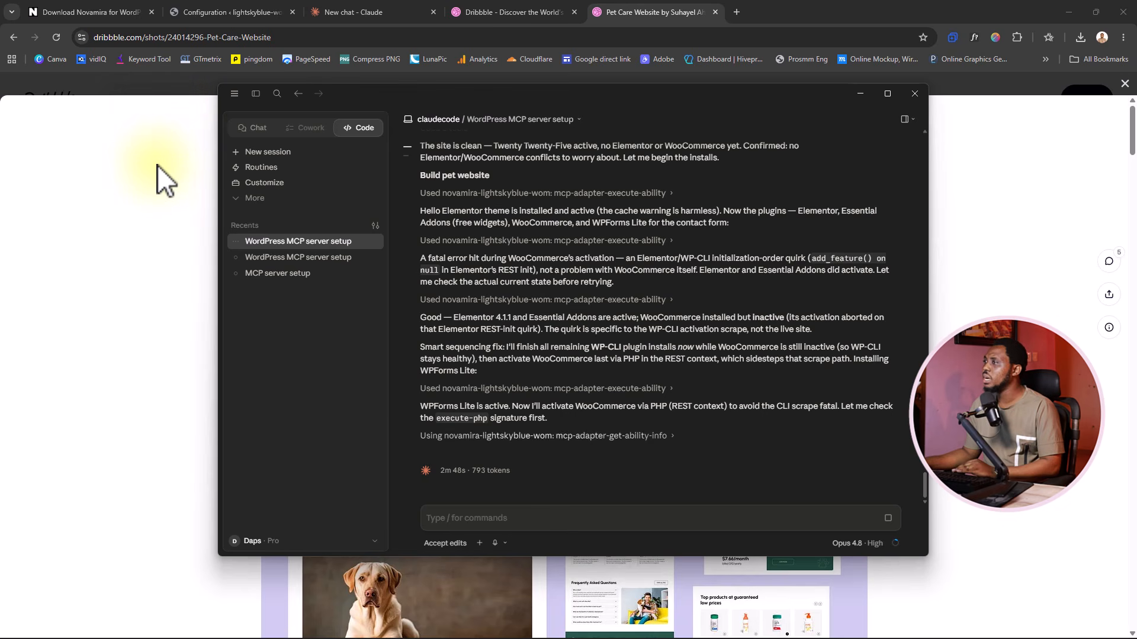
- Open the WordPress site's front end from the admin area in a new browser tab and view its home page
left_click(223, 7)
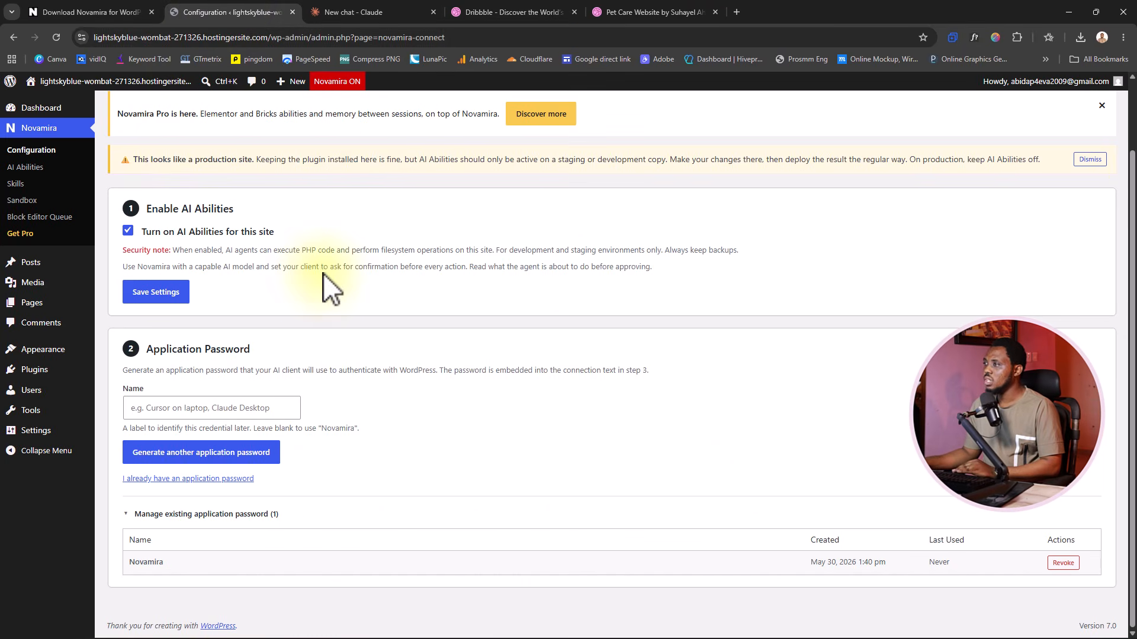
mouse_move(89, 83)
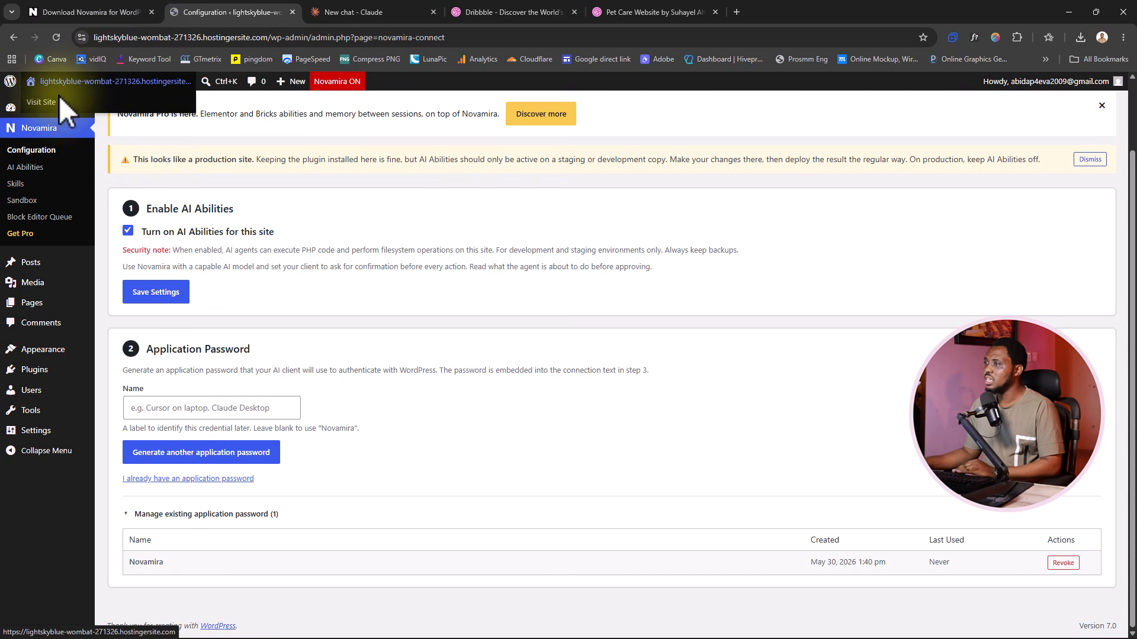
right_click(55, 102)
left_click(80, 112)
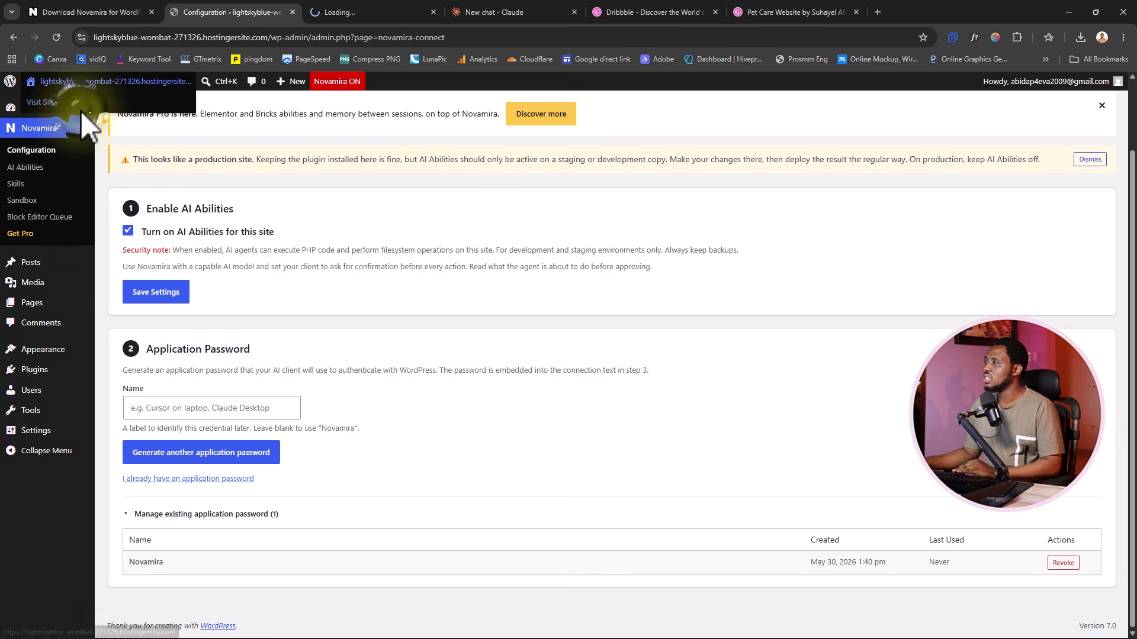
left_click(354, 12)
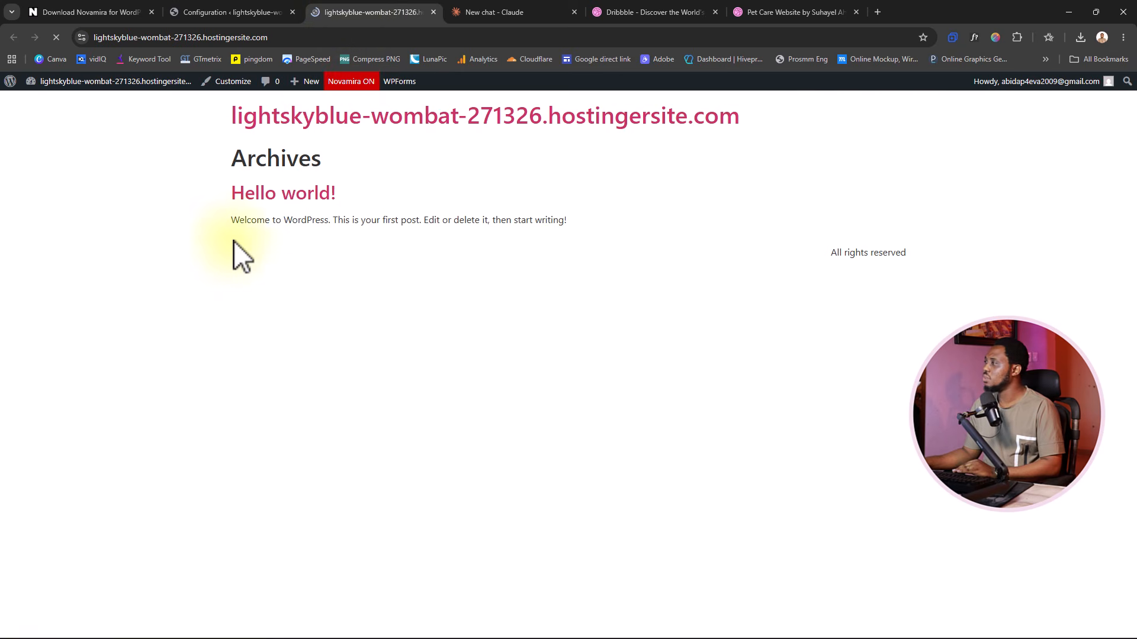
- Reload the Novamira configuration page in the WordPress admin and dismiss the "The Editor has a new home" notice
left_click(231, 11)
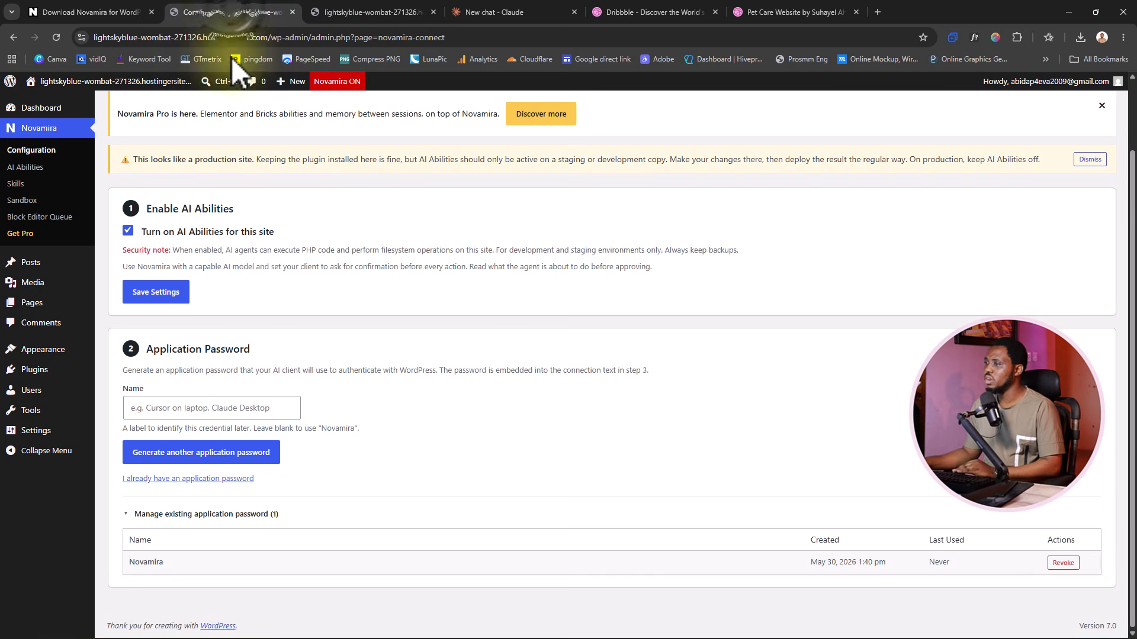
left_click(55, 38)
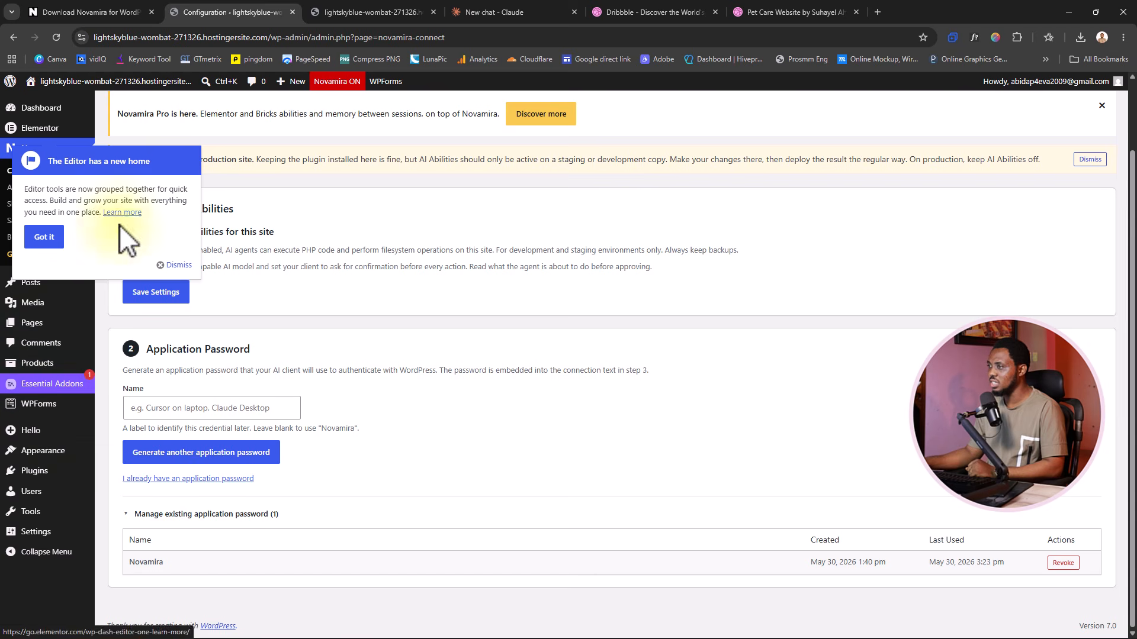
left_click(171, 266)
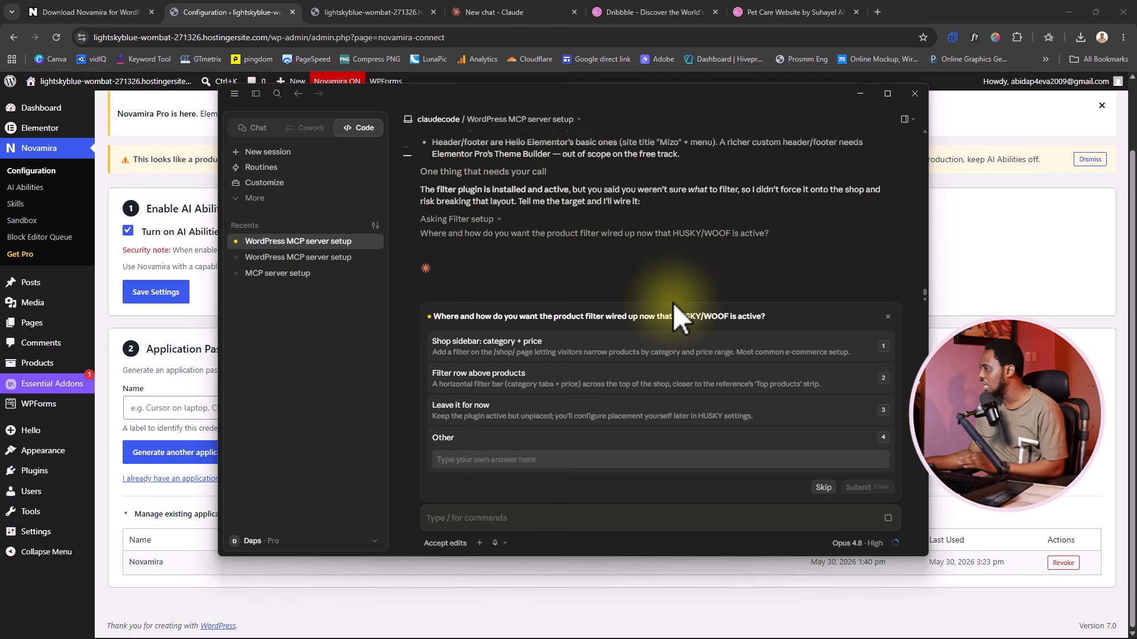
- Read through Claude's build summary covering the live pages, installed stack, design, notes and product filter question, then minimize its window
scroll(672, 303, "up", 5)
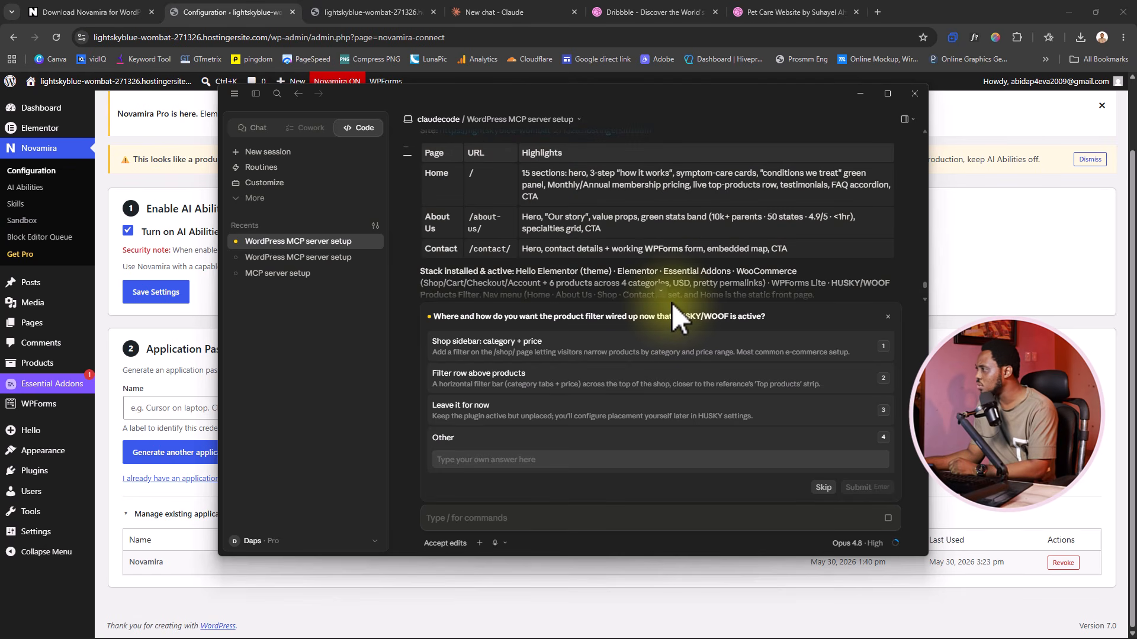
scroll(672, 304, "up", 1)
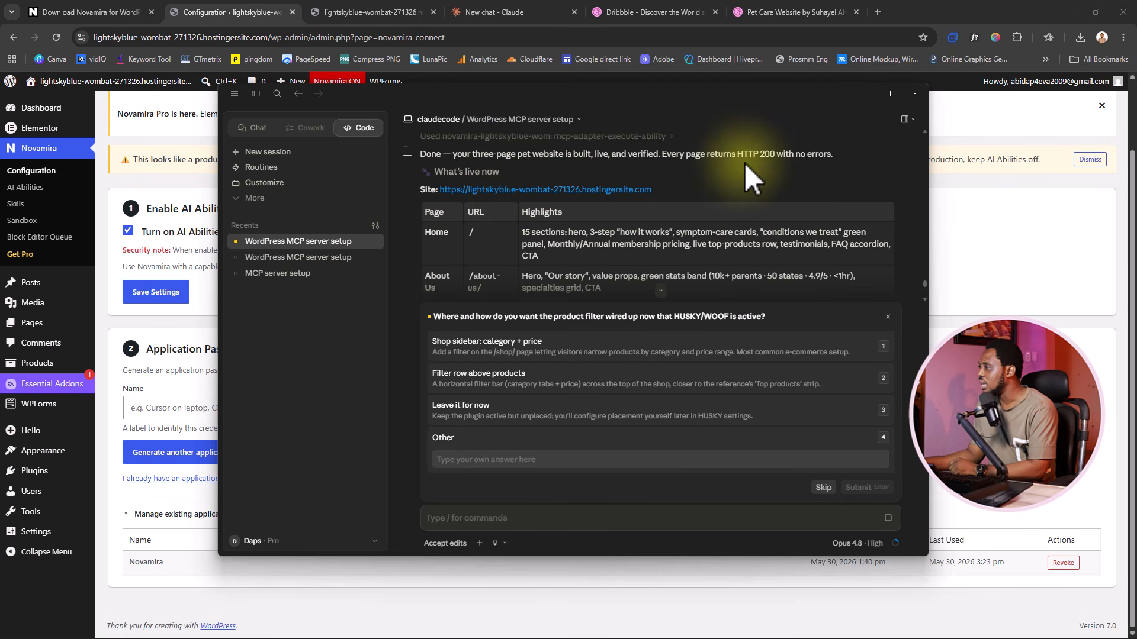
scroll(744, 162, "down", 1)
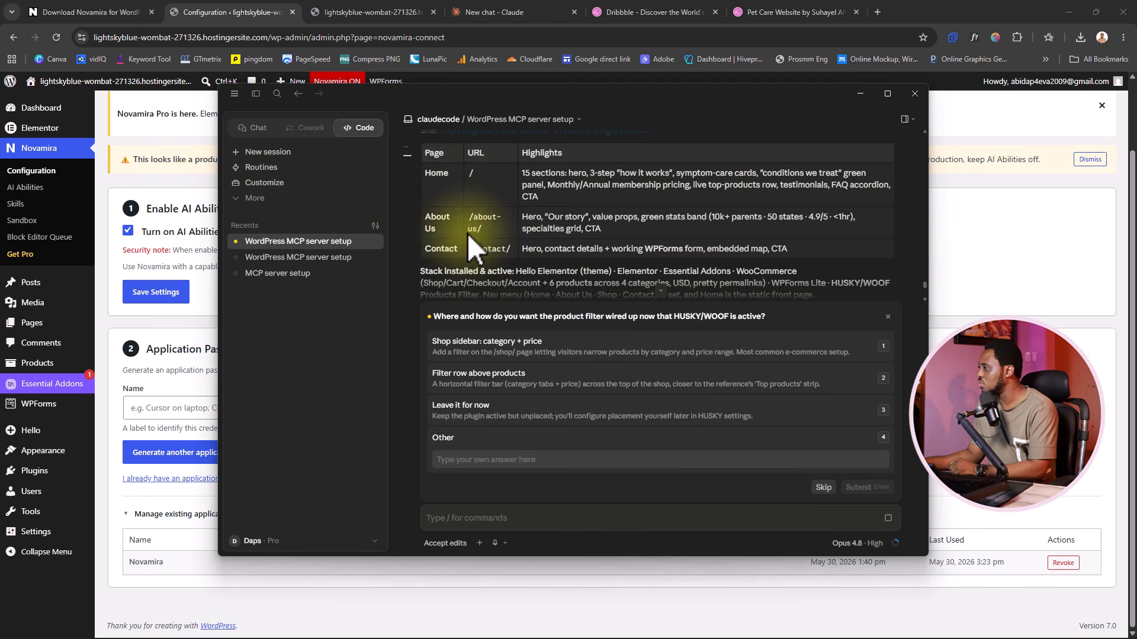
scroll(520, 190, "down", 1)
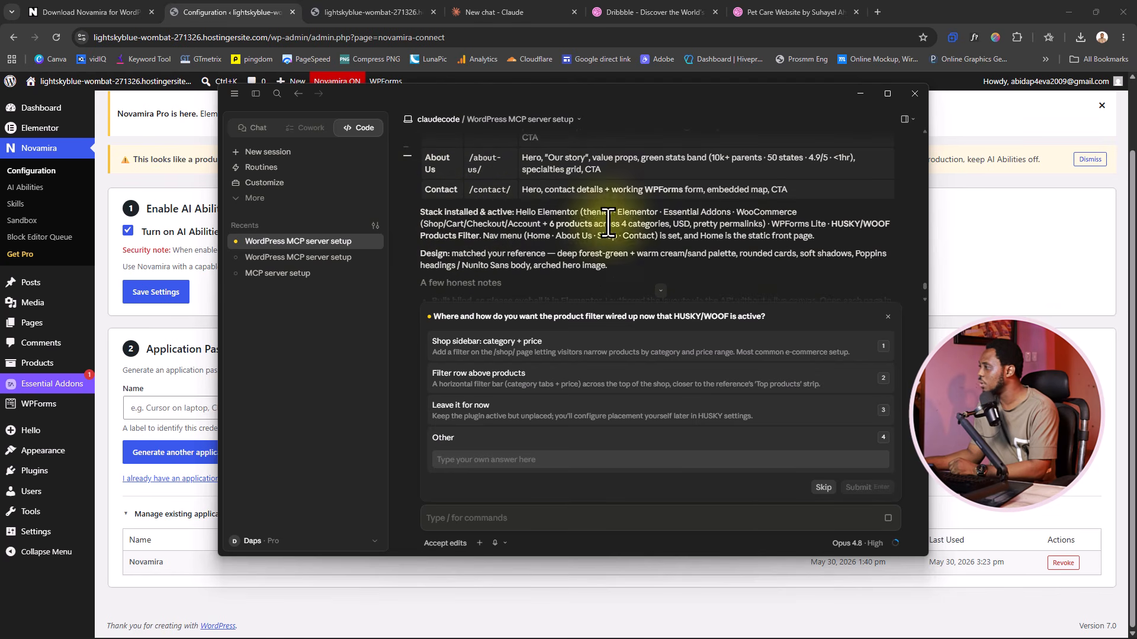
scroll(657, 243, "down", 1)
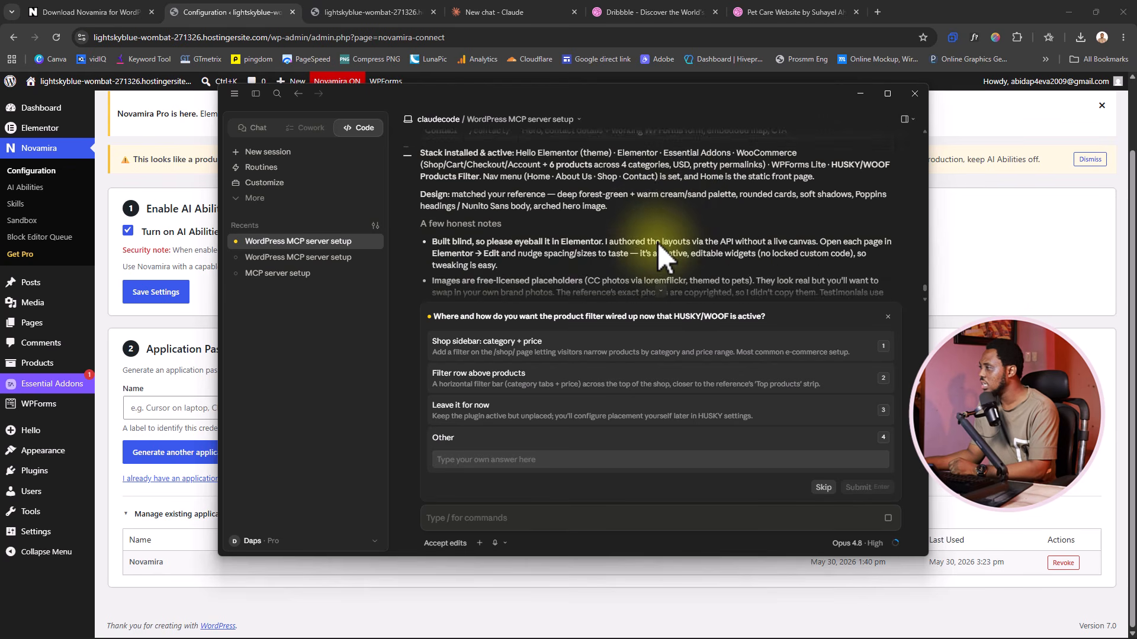
scroll(657, 243, "down", 1)
scroll(656, 241, "down", 2)
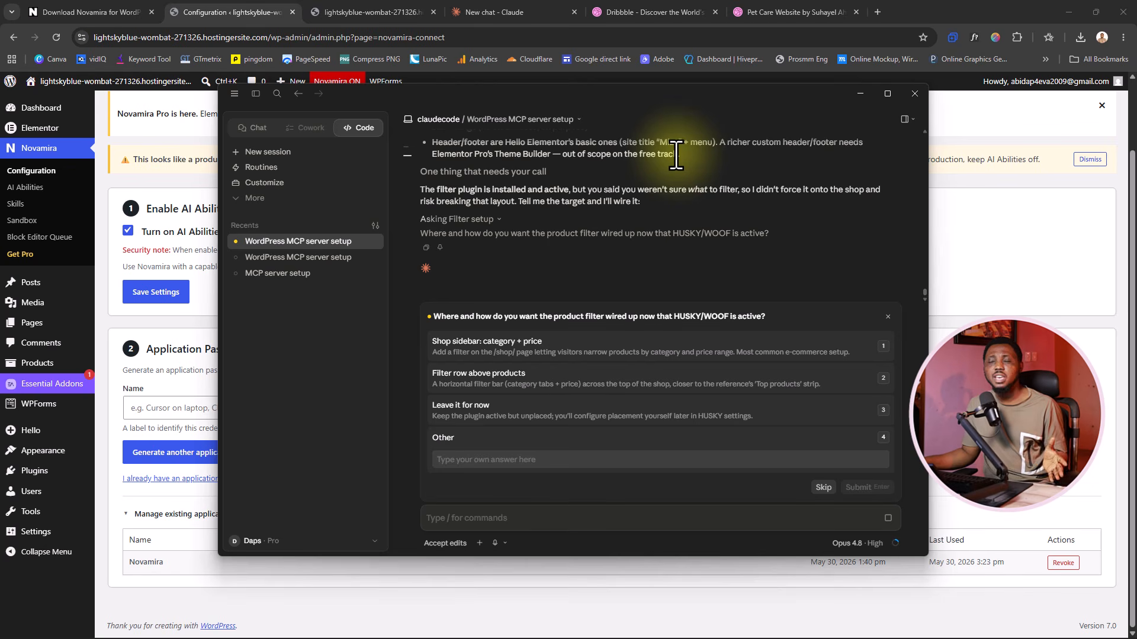
left_click(859, 94)
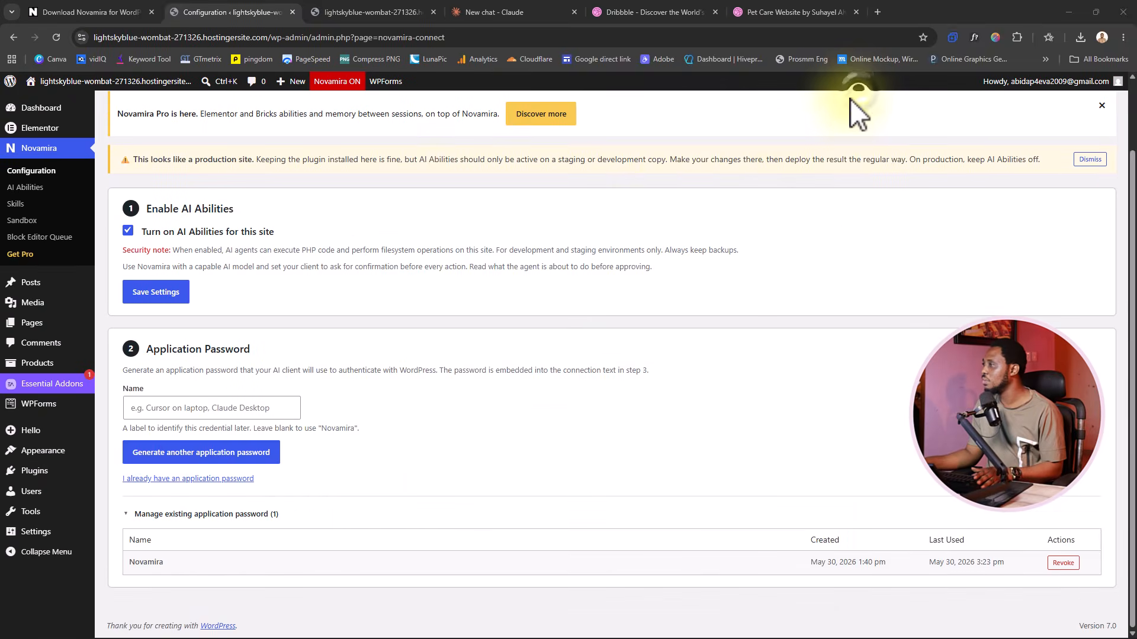
- Reload the site's front end and look through every section of the new Mizo home page down to the footer
left_click(375, 14)
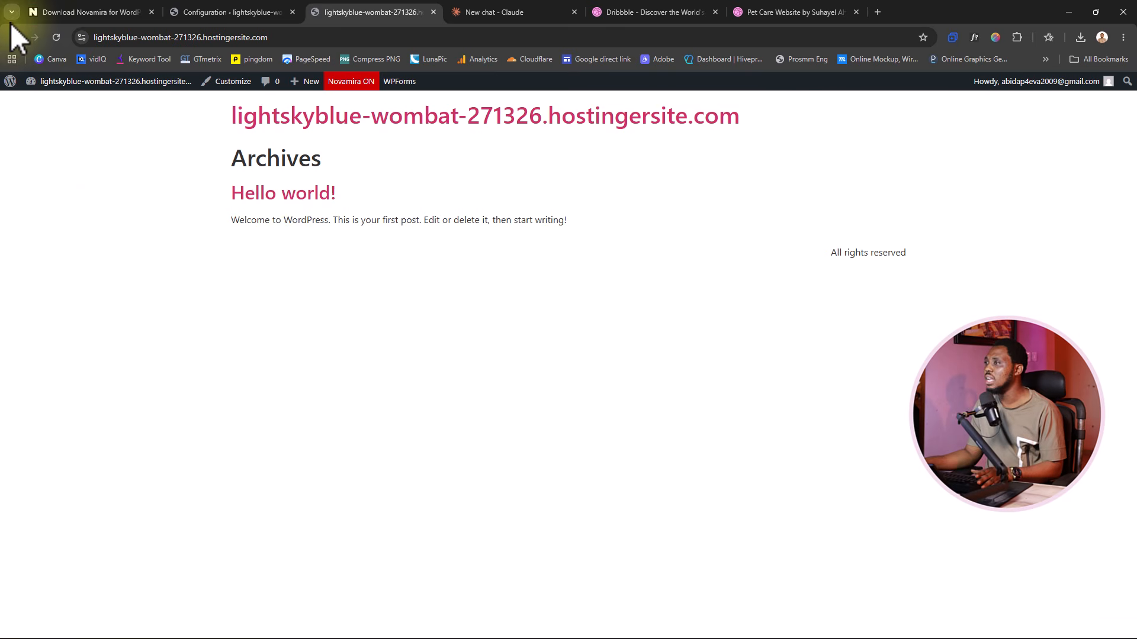
left_click(56, 37)
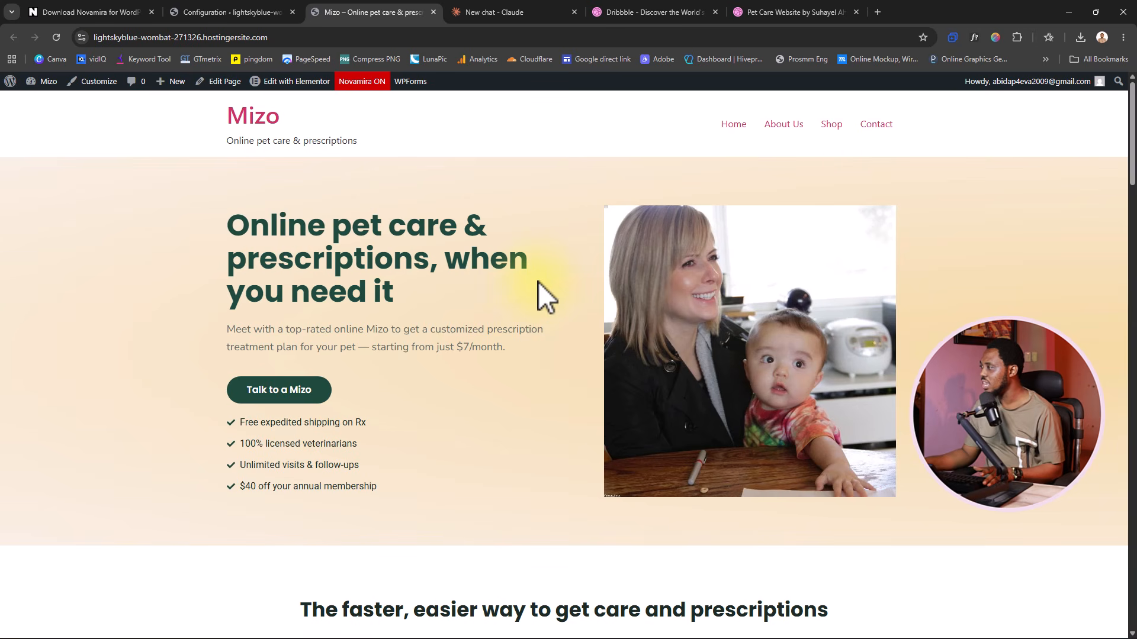
scroll(538, 281, "down", 6)
scroll(538, 285, "down", 2)
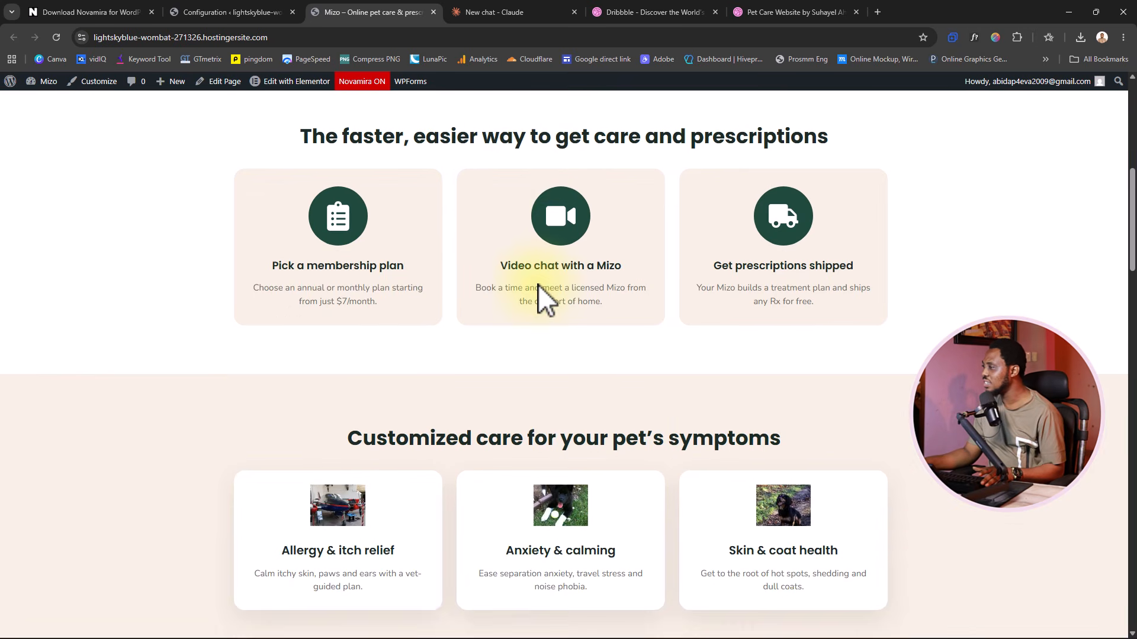
scroll(543, 299, "down", 15)
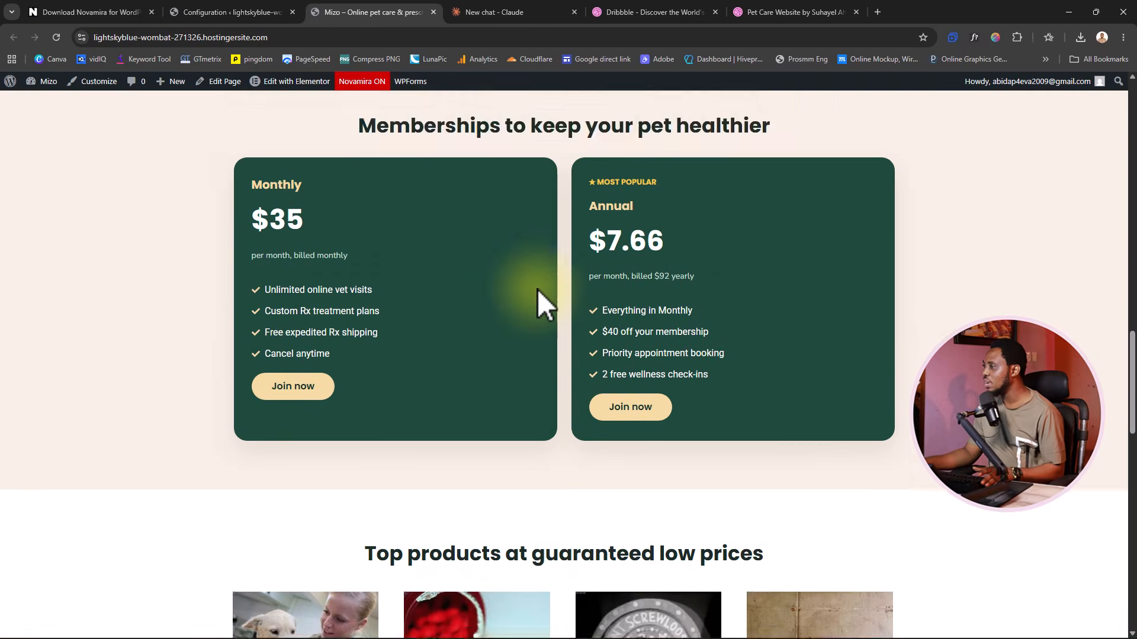
scroll(535, 293, "down", 2)
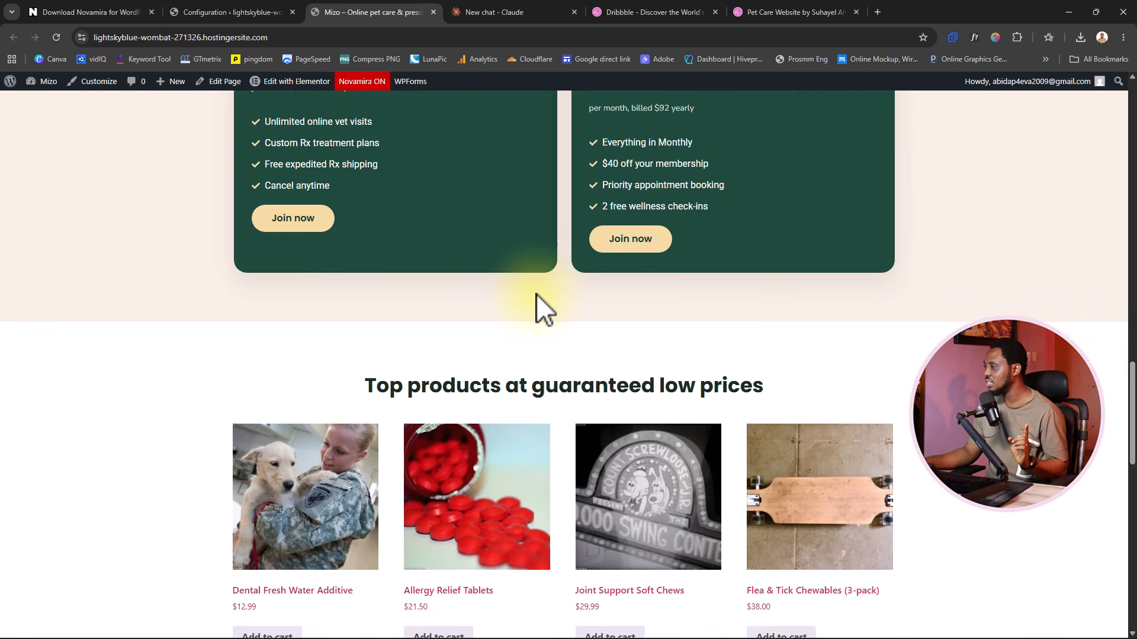
scroll(535, 294, "down", 12)
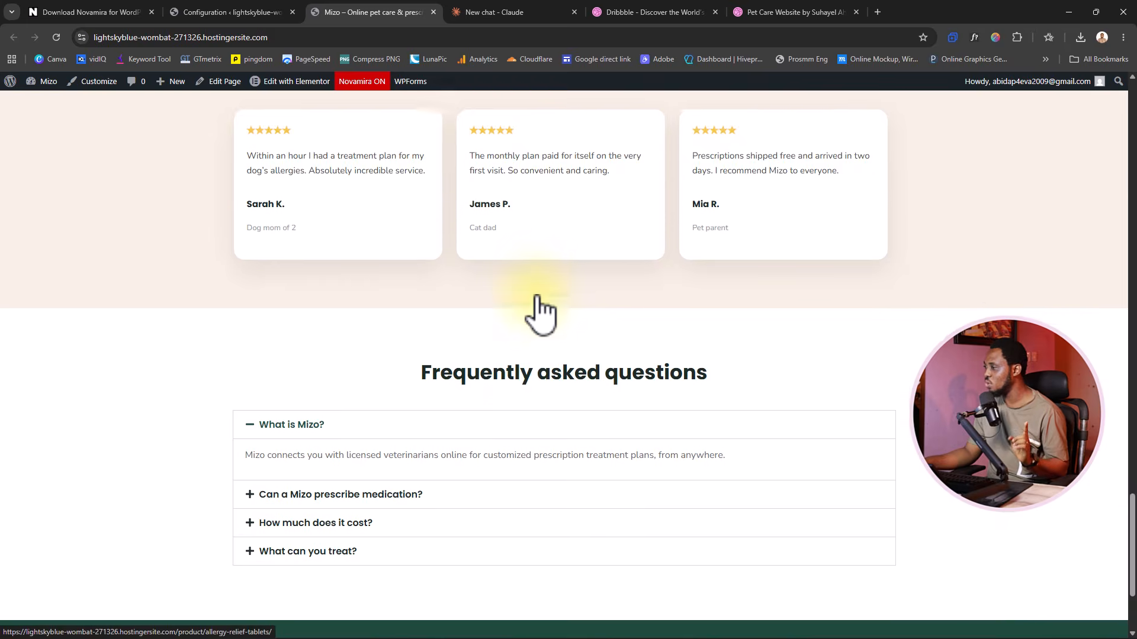
scroll(539, 308, "down", 3)
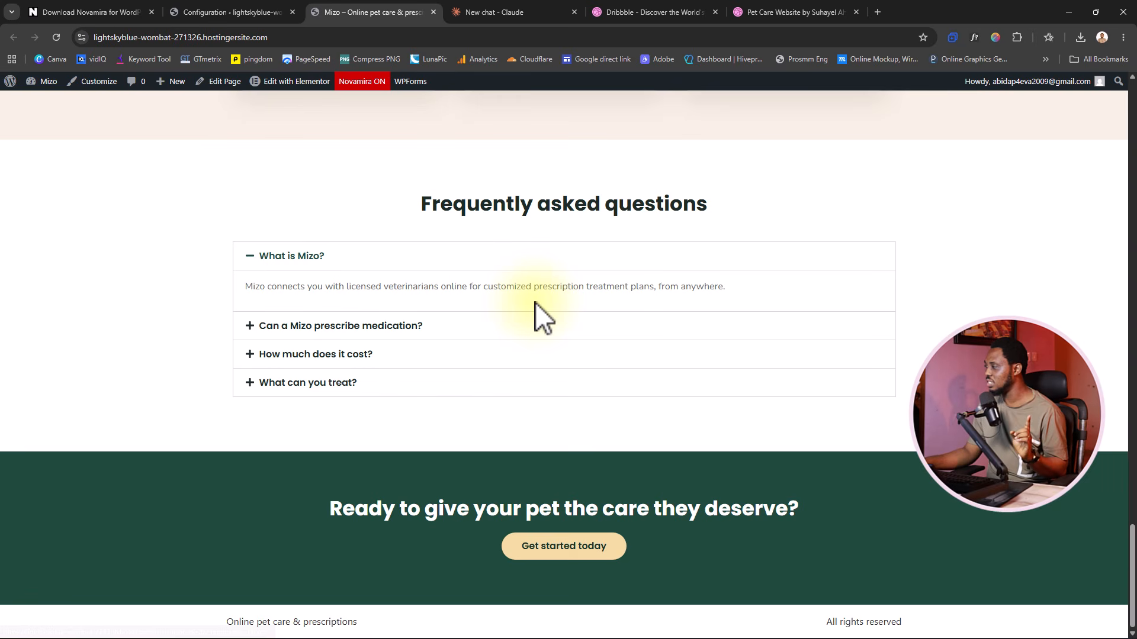
scroll(534, 302, "up", 20)
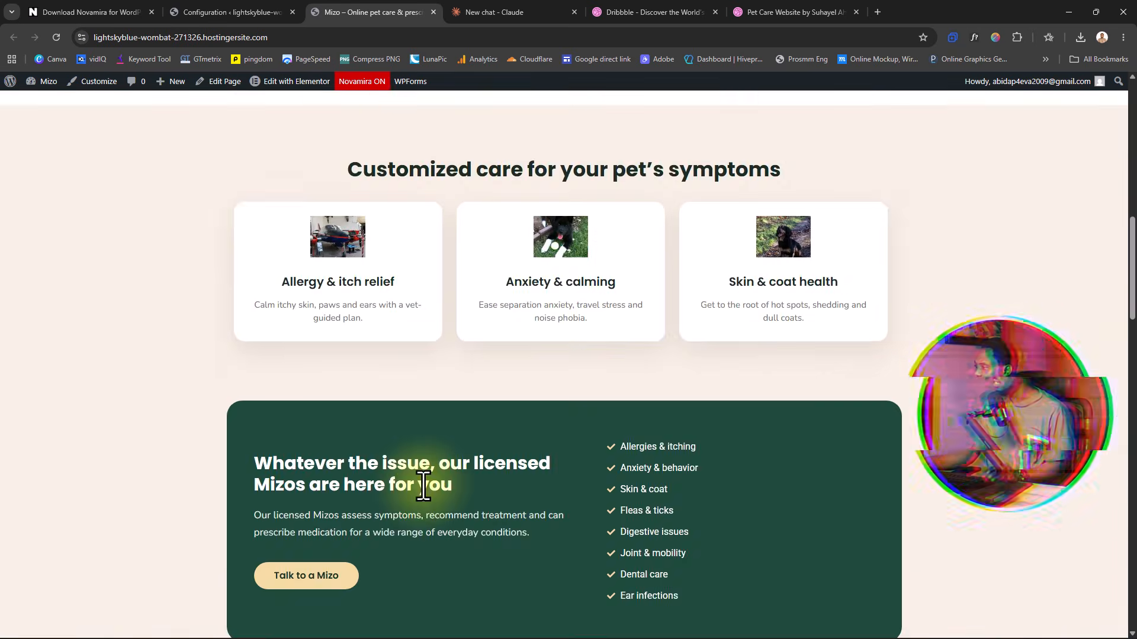
scroll(423, 486, "up", 11)
scroll(423, 486, "up", 2)
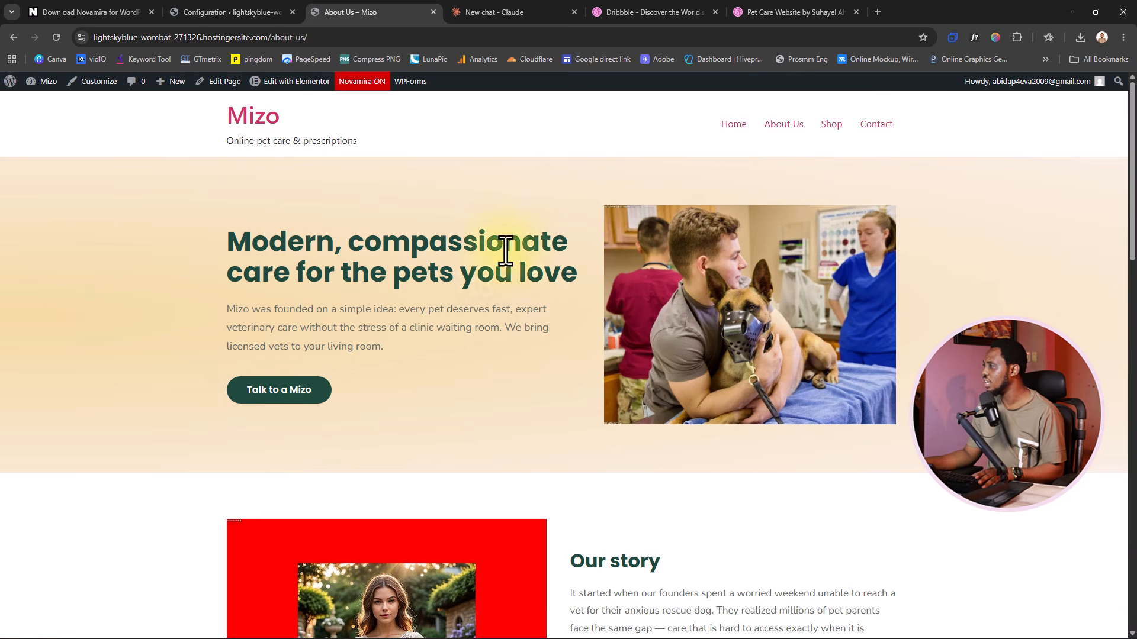
- Review the About Us page, including its hero, Our story and Why pet parents choose Mizo sections
scroll(342, 257, "down", 7)
scroll(342, 257, "down", 12)
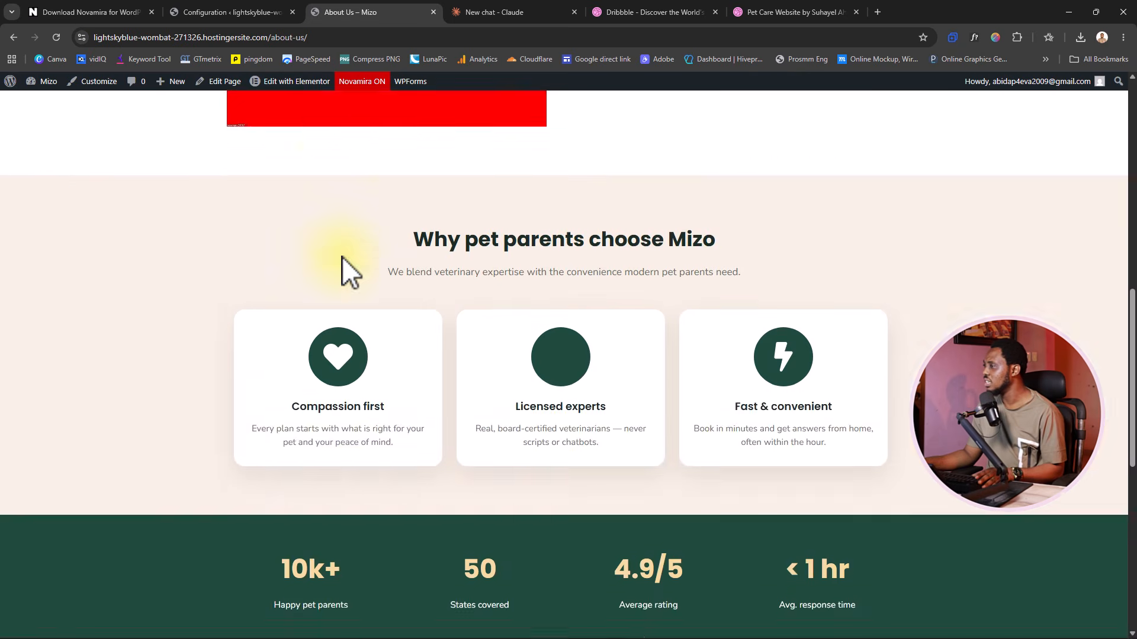
scroll(342, 257, "up", 5)
scroll(343, 257, "down", 3)
scroll(348, 266, "up", 18)
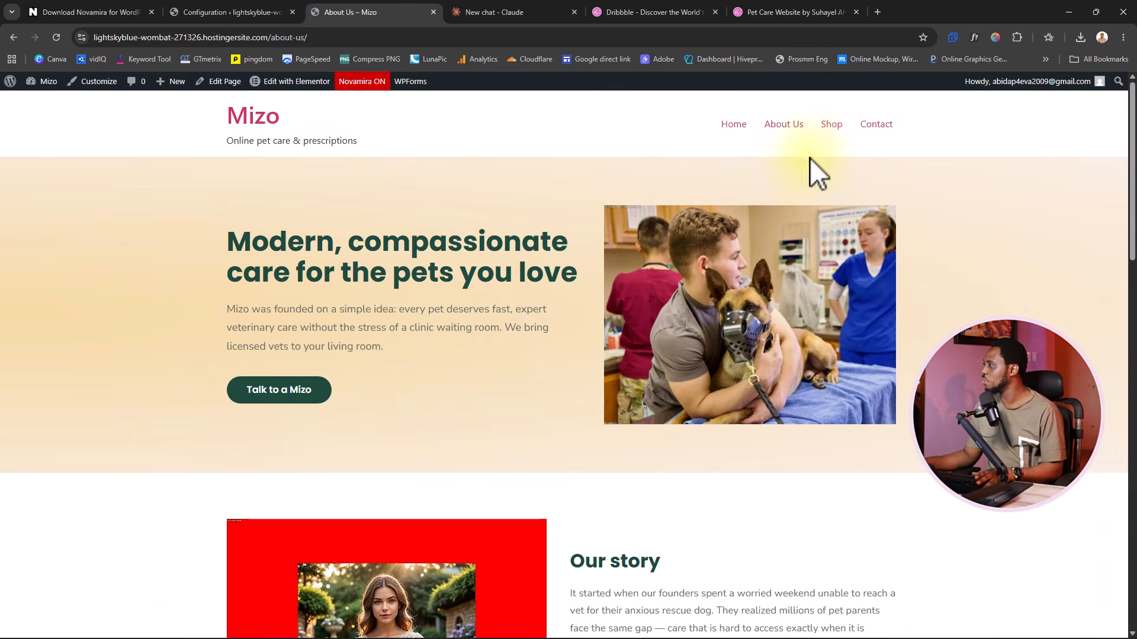
- Open the Contact page and examine its message form and map, then view the Shop page
left_click(876, 126)
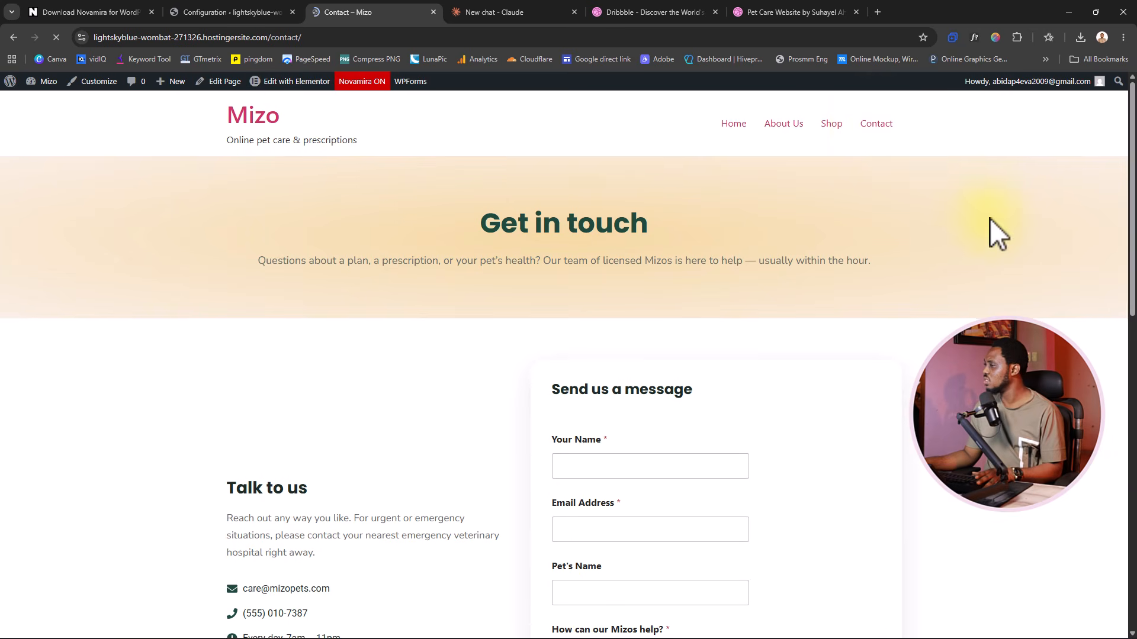
scroll(991, 223, "down", 5)
scroll(991, 222, "down", 7)
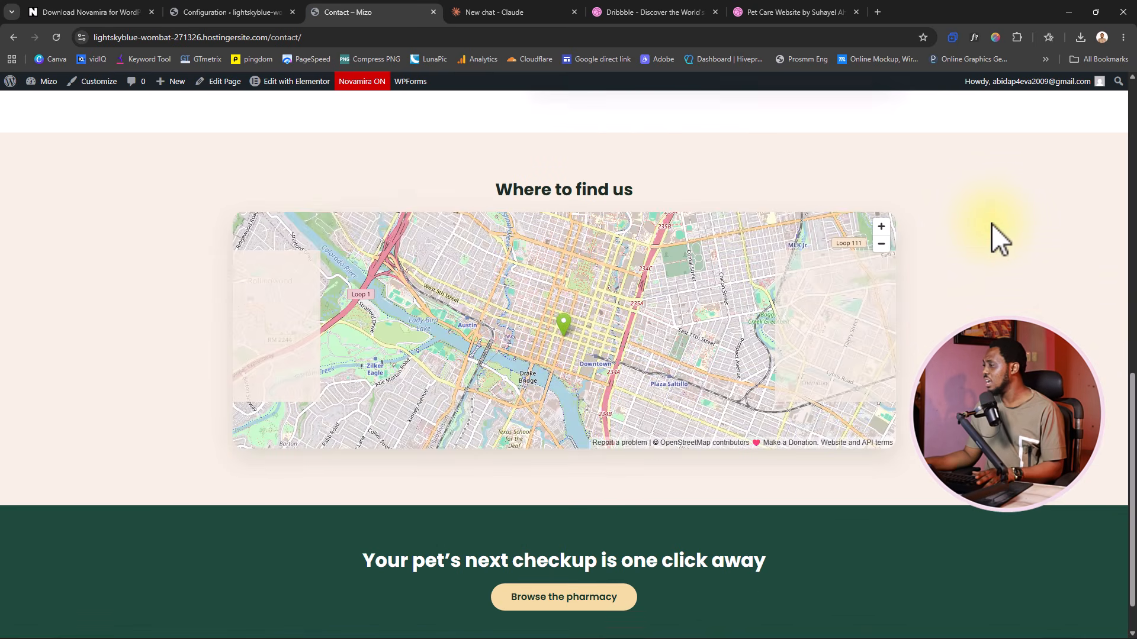
scroll(991, 222, "up", 12)
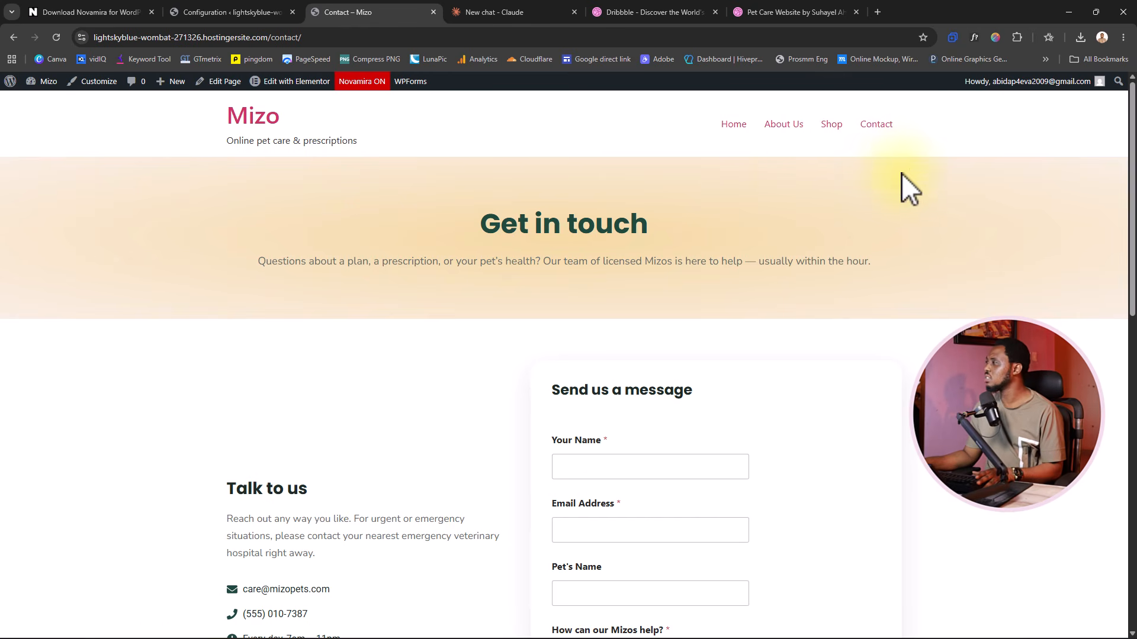
left_click(831, 121)
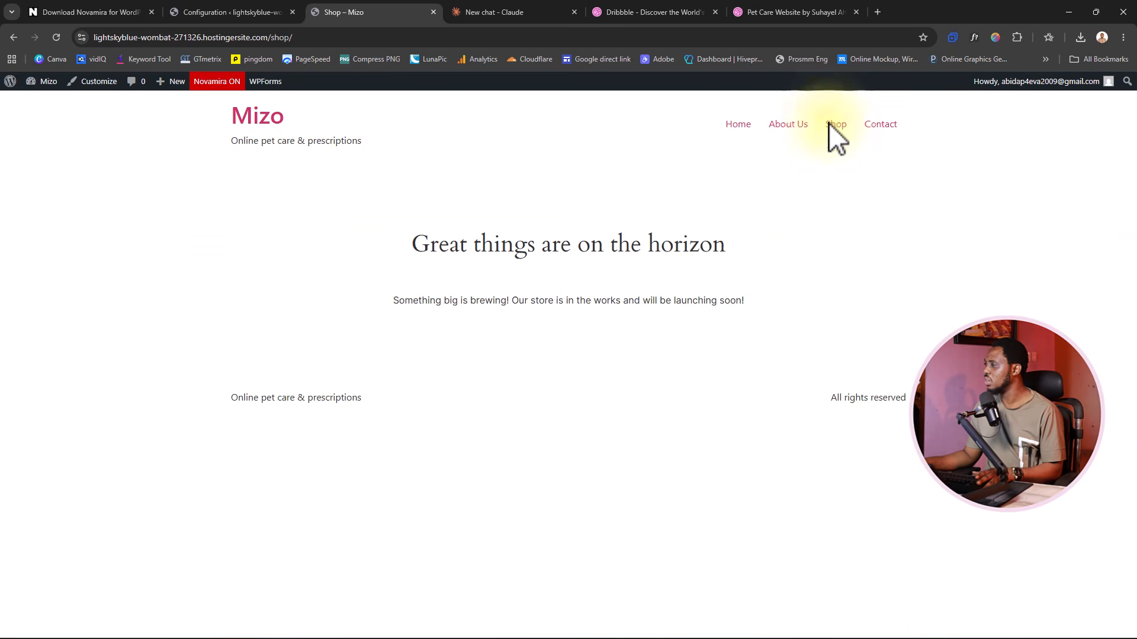
- Reload the WordPress admin and check the installed plugins list and the installed themes
left_click(250, 9)
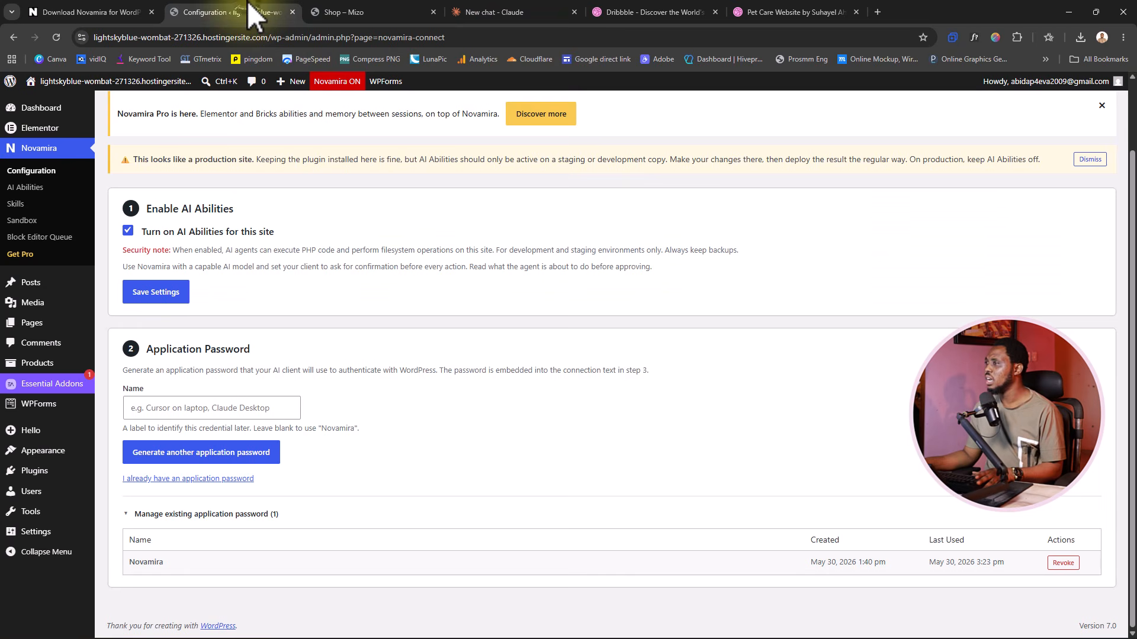
left_click(57, 34)
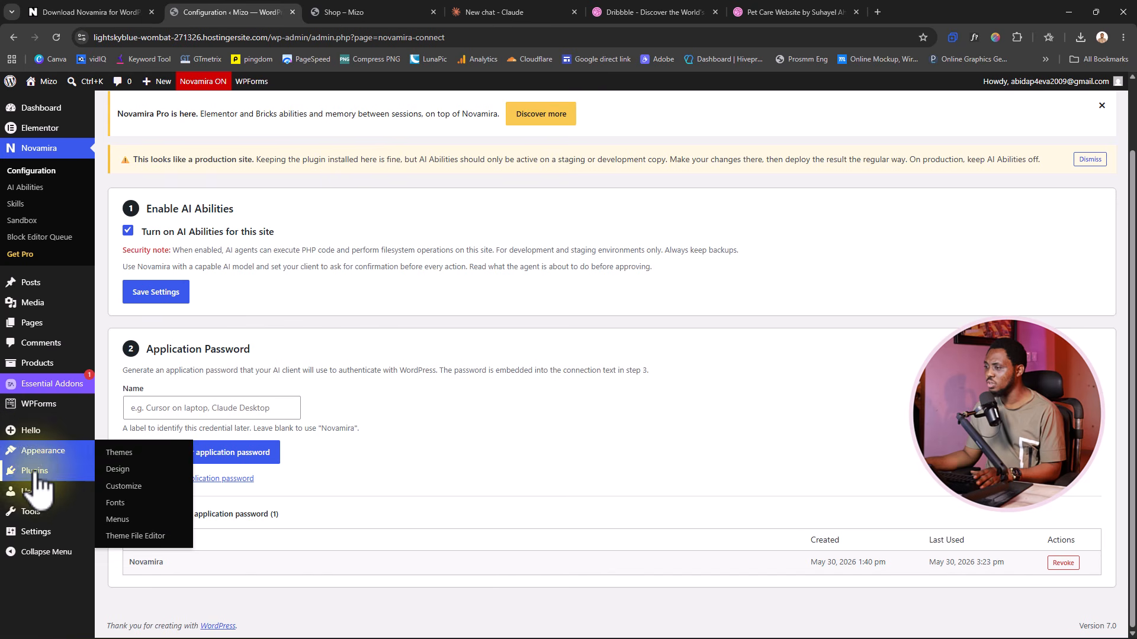
left_click(132, 473)
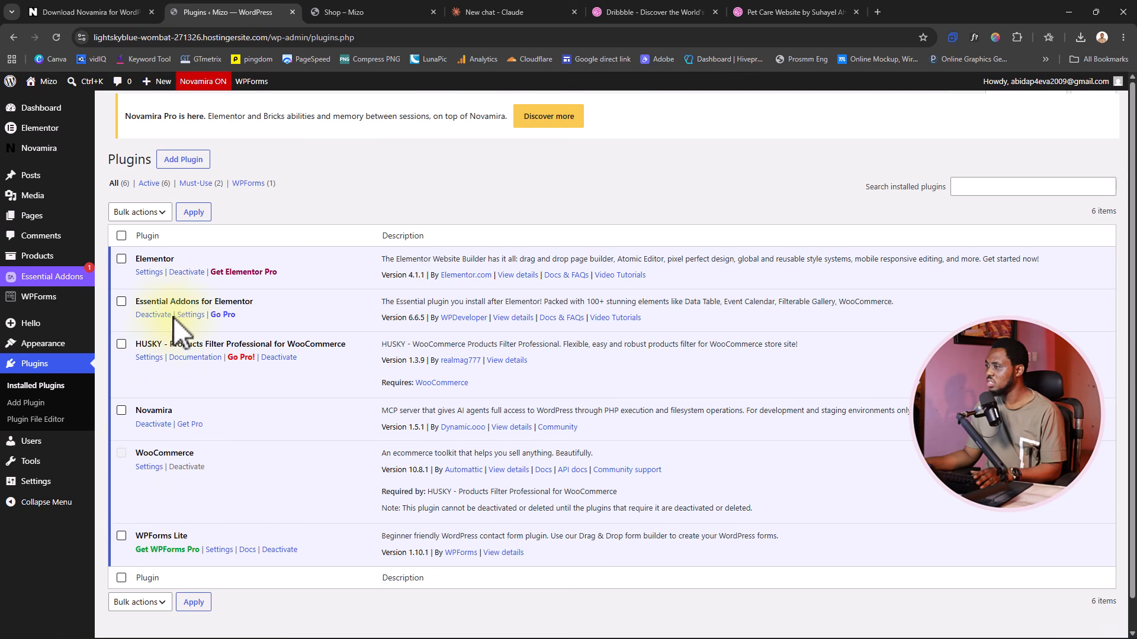
scroll(213, 431, "down", 2)
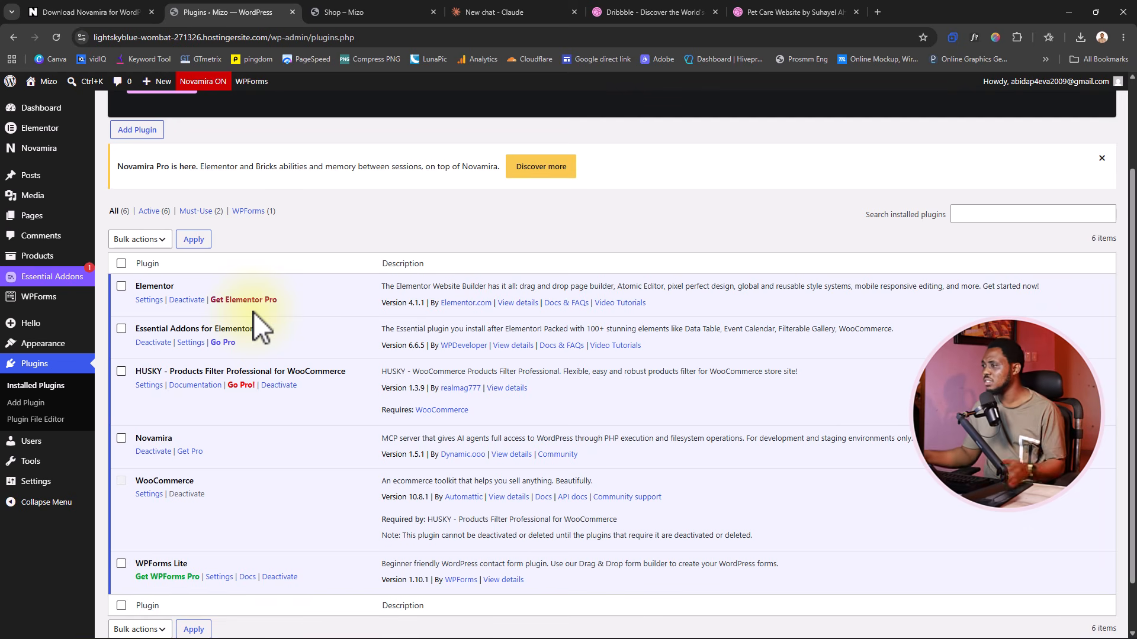
mouse_move(52, 350)
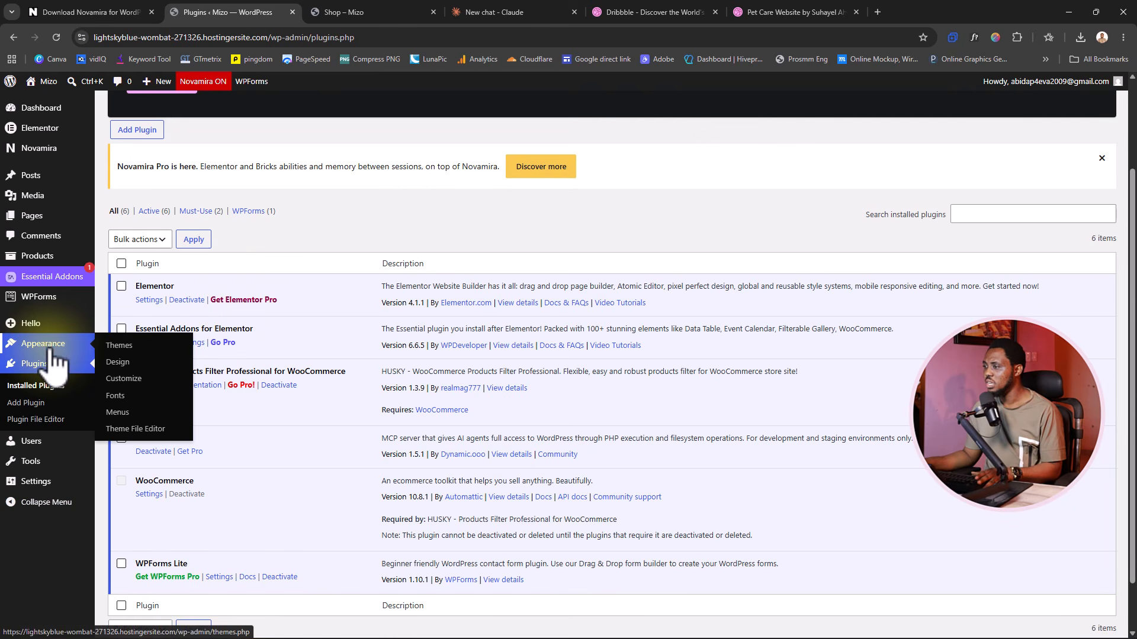
left_click(123, 350)
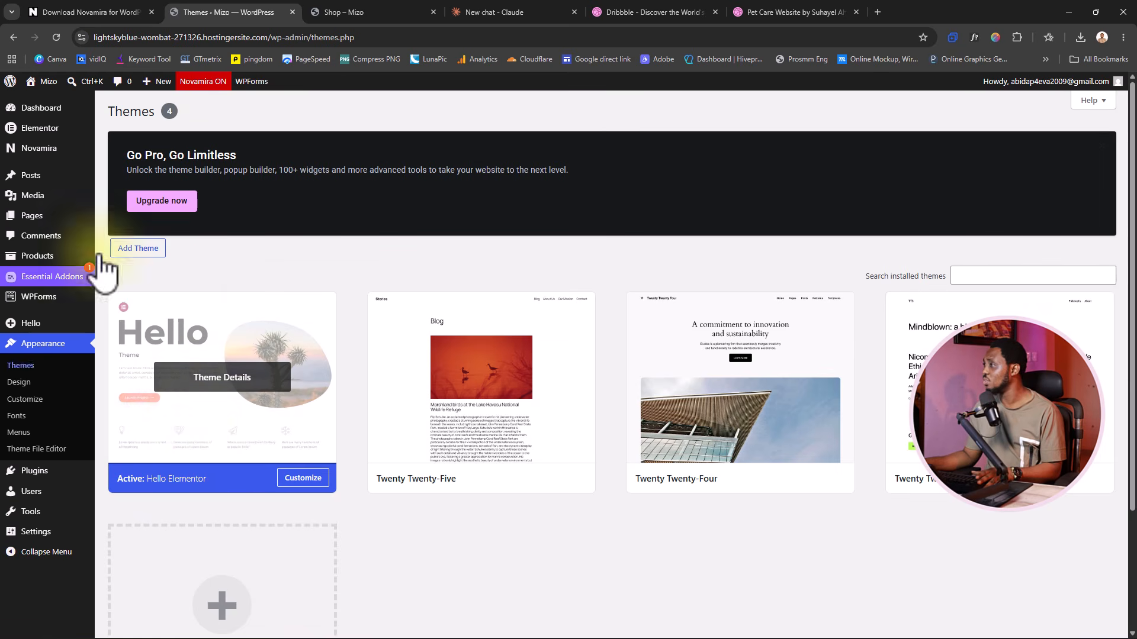
- Open the site's Home page in the Elementor editor and convert its hero section to a container
left_click(355, 12)
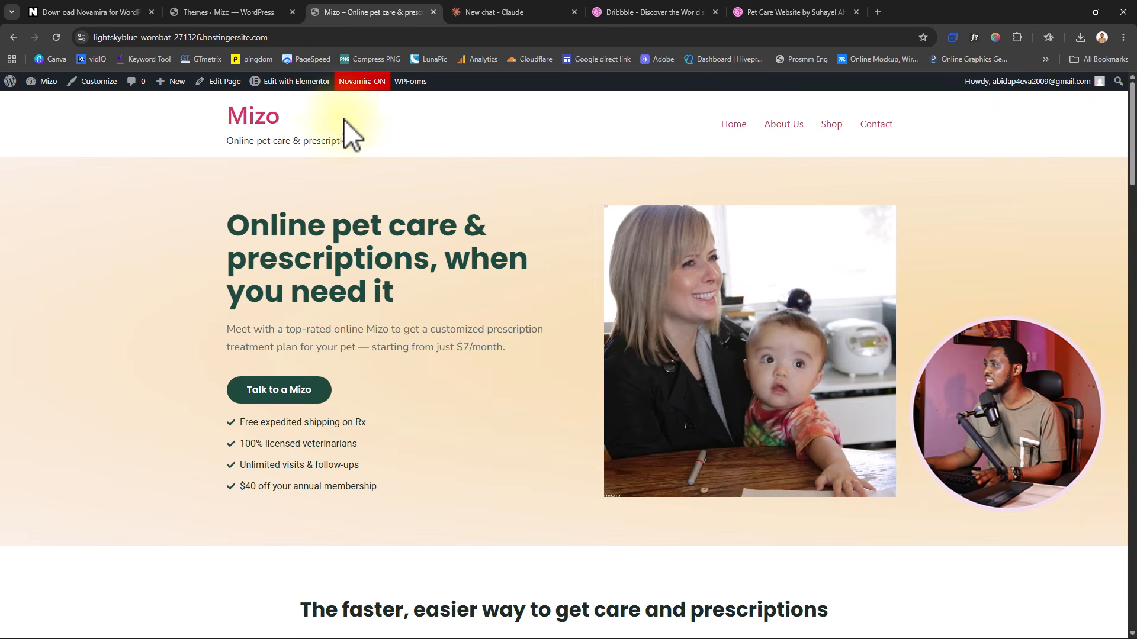
left_click(289, 83)
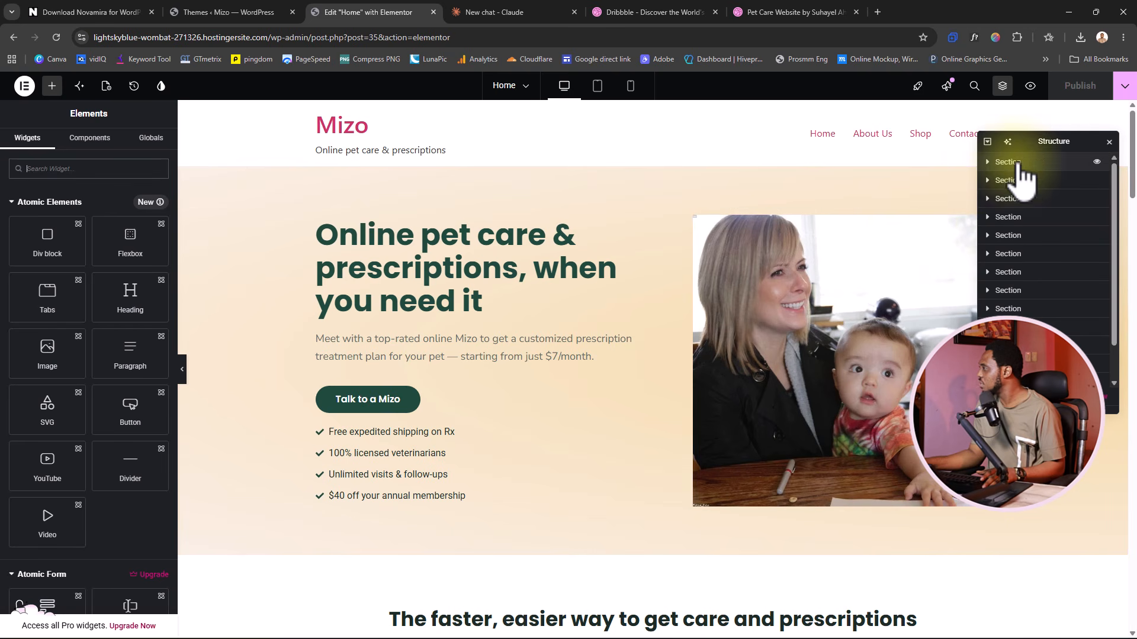
left_click(998, 164)
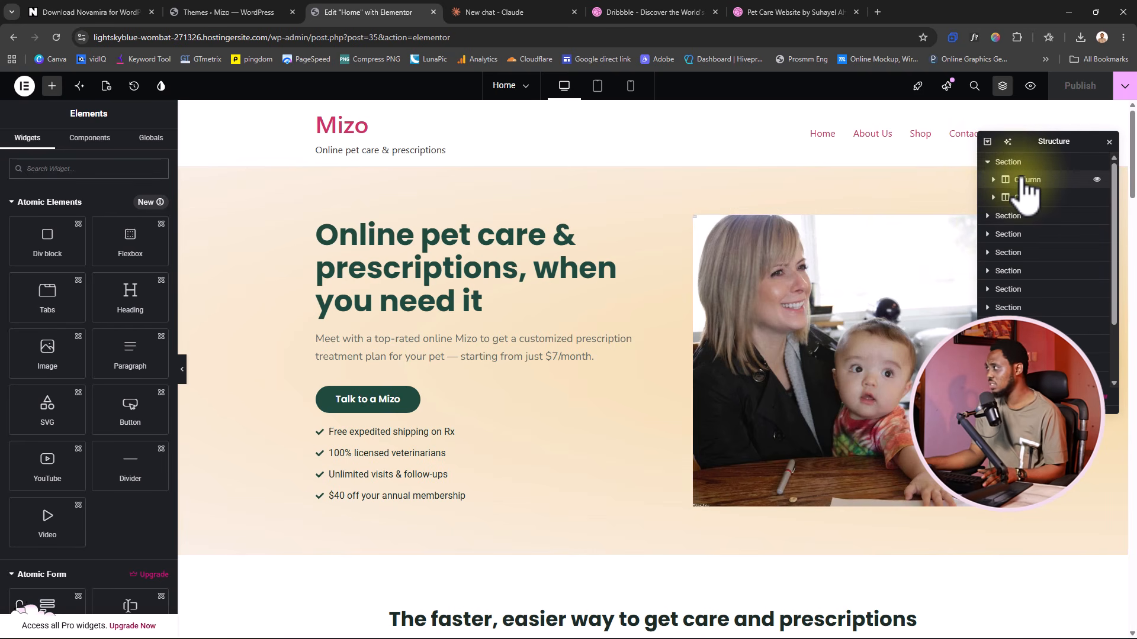
left_click(1008, 162)
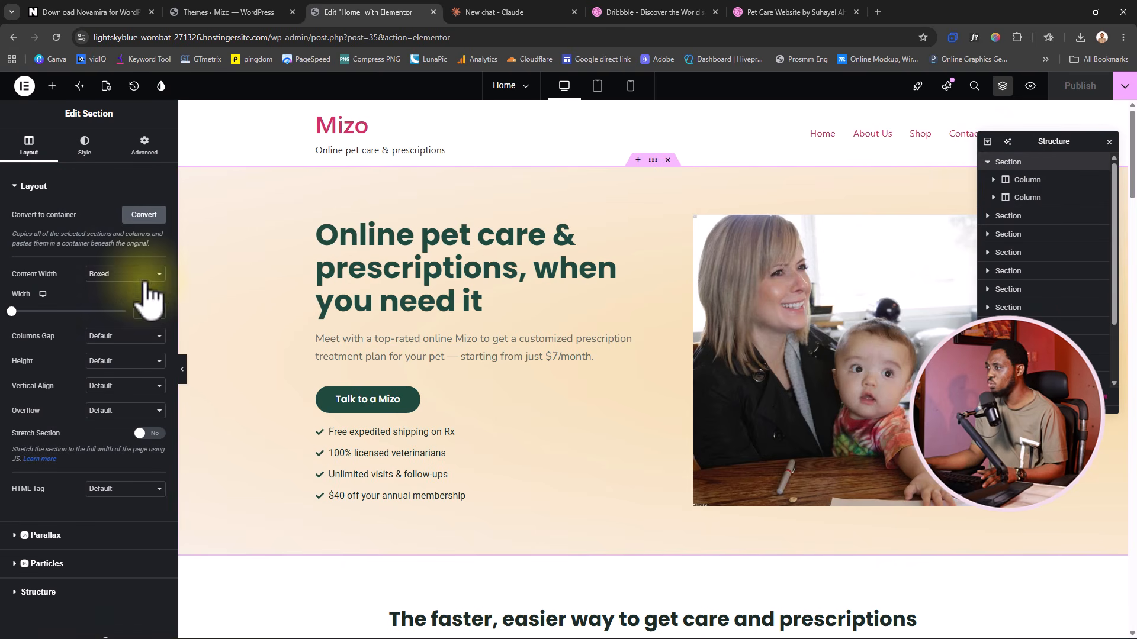
left_click(142, 215)
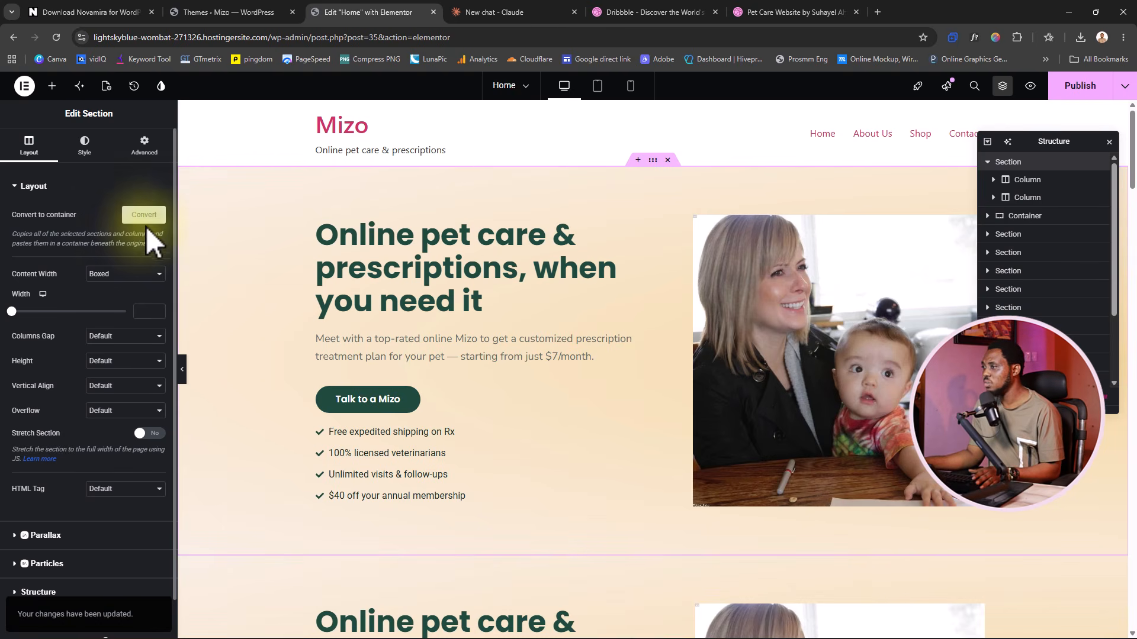
- Inspect the hero's heading, text, icon list and image widgets, then select the heading in the container copy
left_click(461, 274)
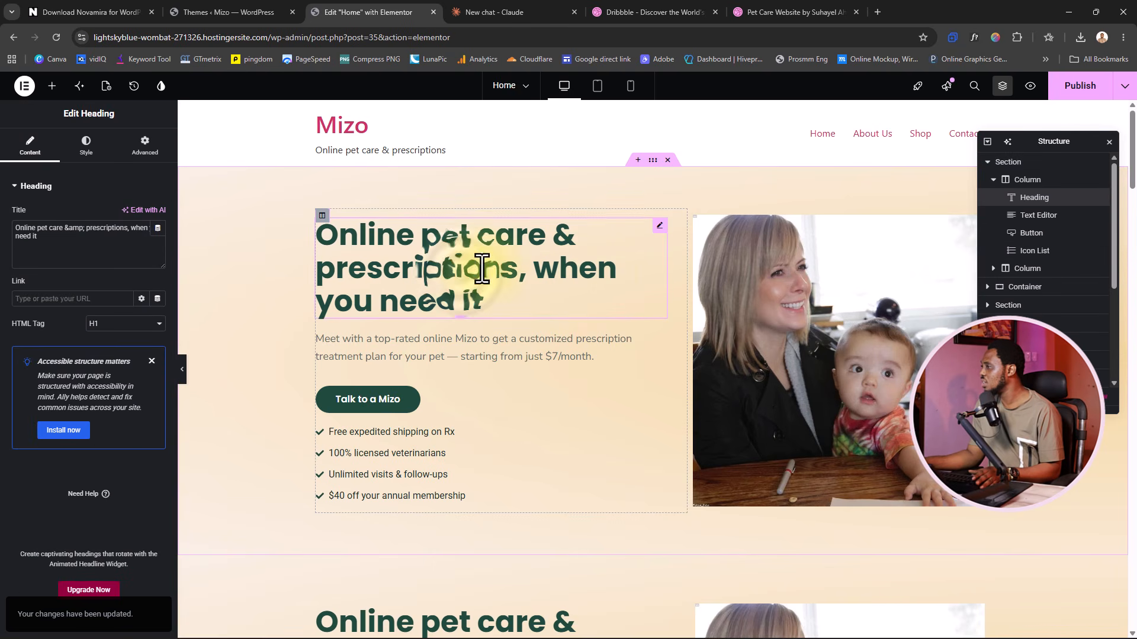
left_click(1036, 215)
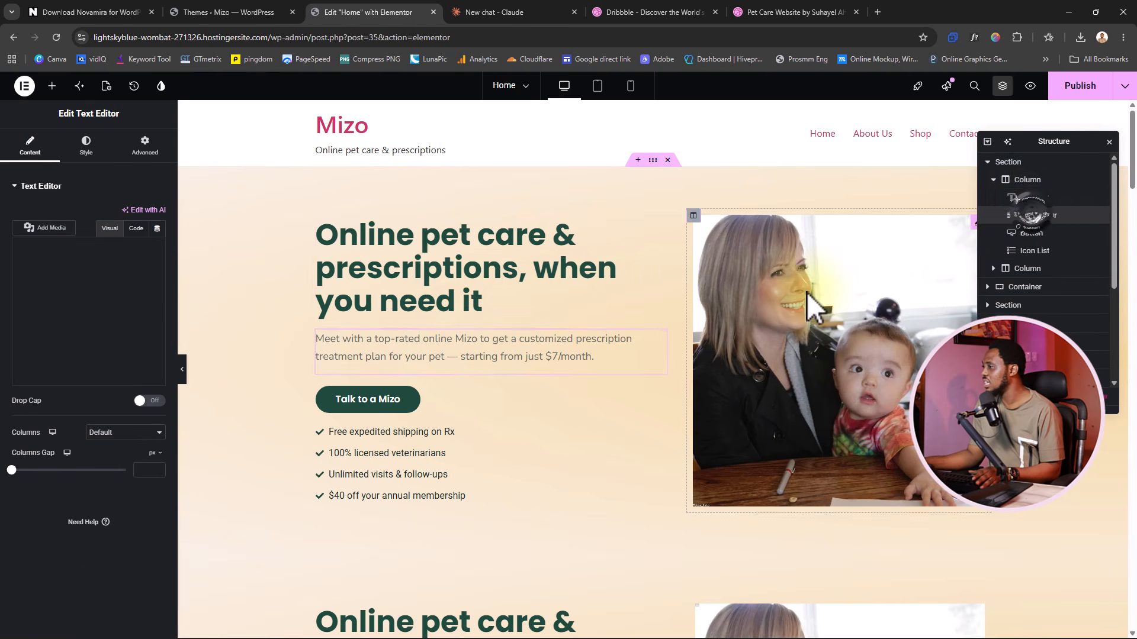
left_click(480, 397)
left_click(449, 447)
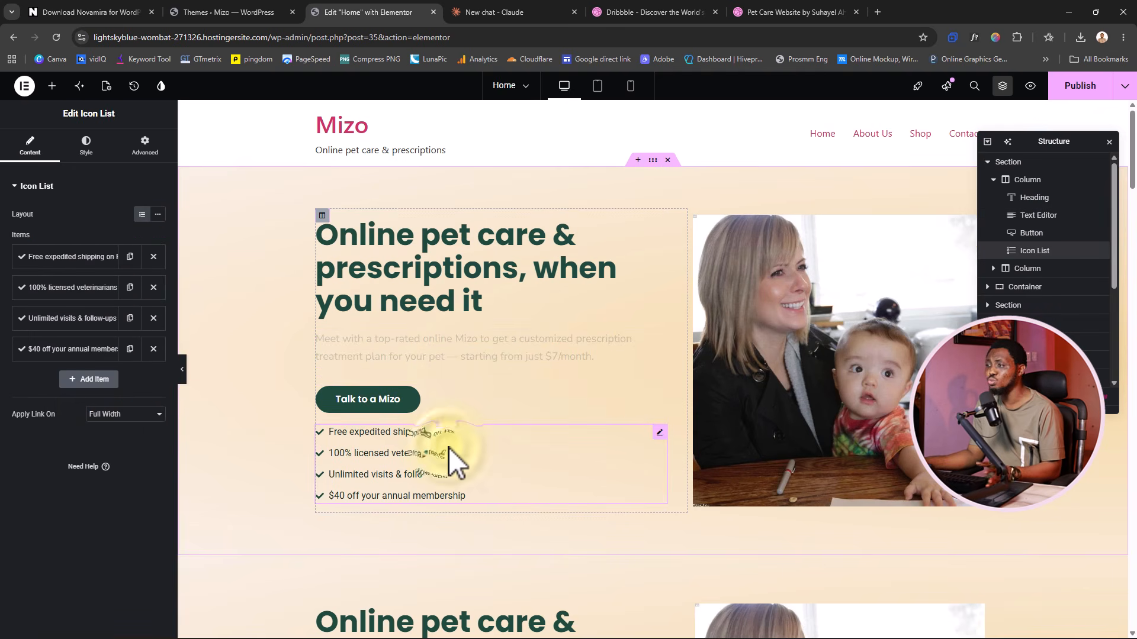
left_click(897, 373)
scroll(886, 373, "down", 4)
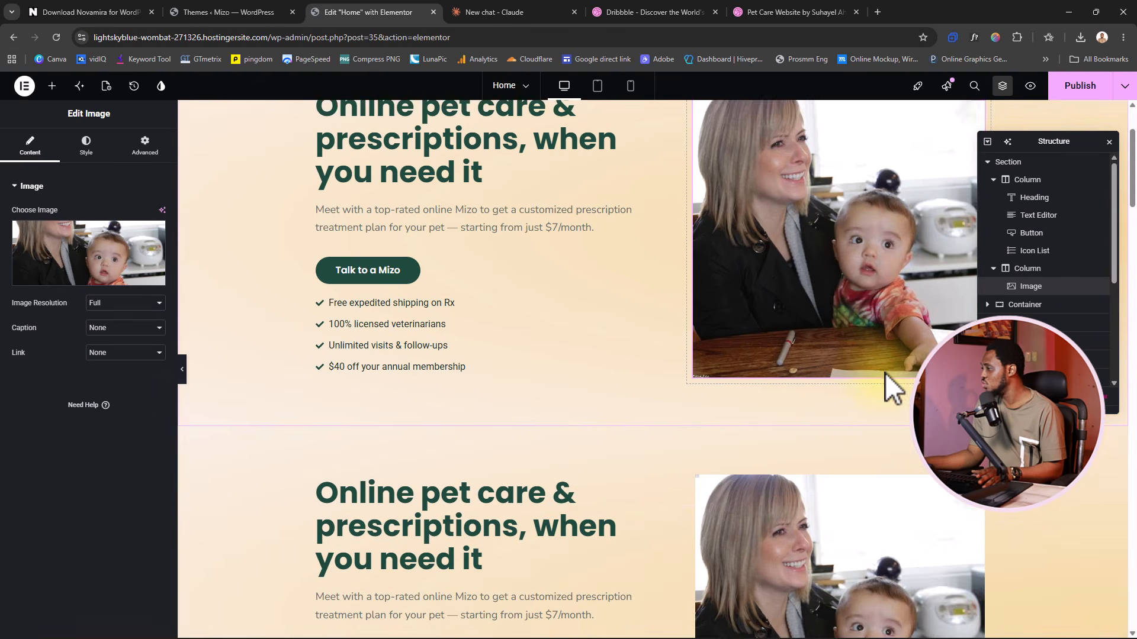
left_click(432, 407)
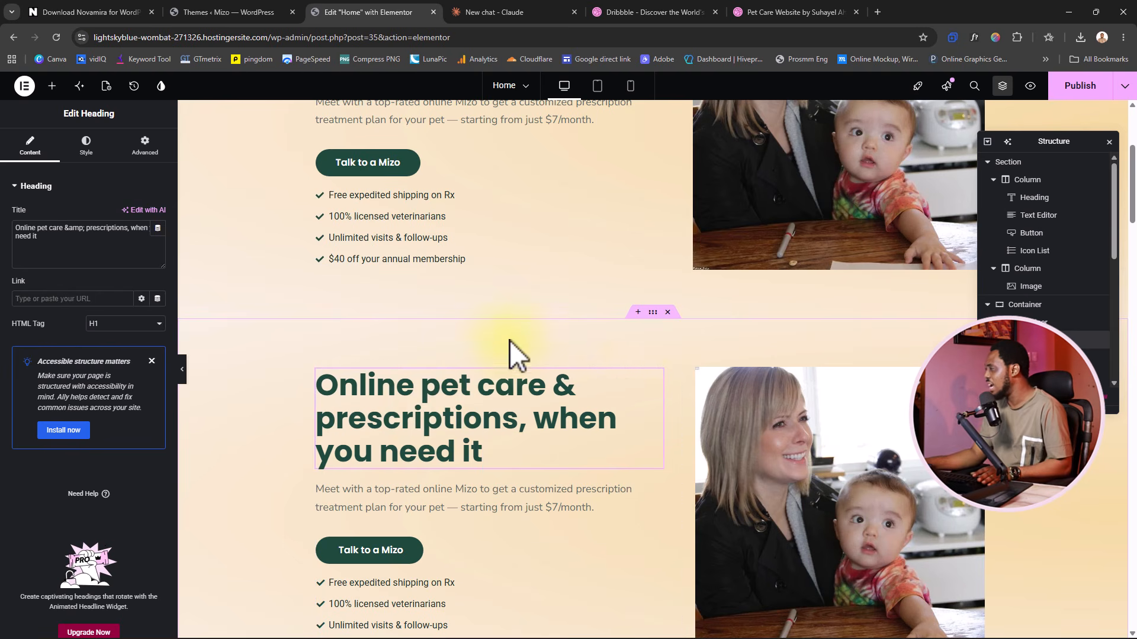
- Look over the pet symptom cards, licensed Mizos block and membership pricing sections in the Elementor editor
scroll(655, 353, "down", 13)
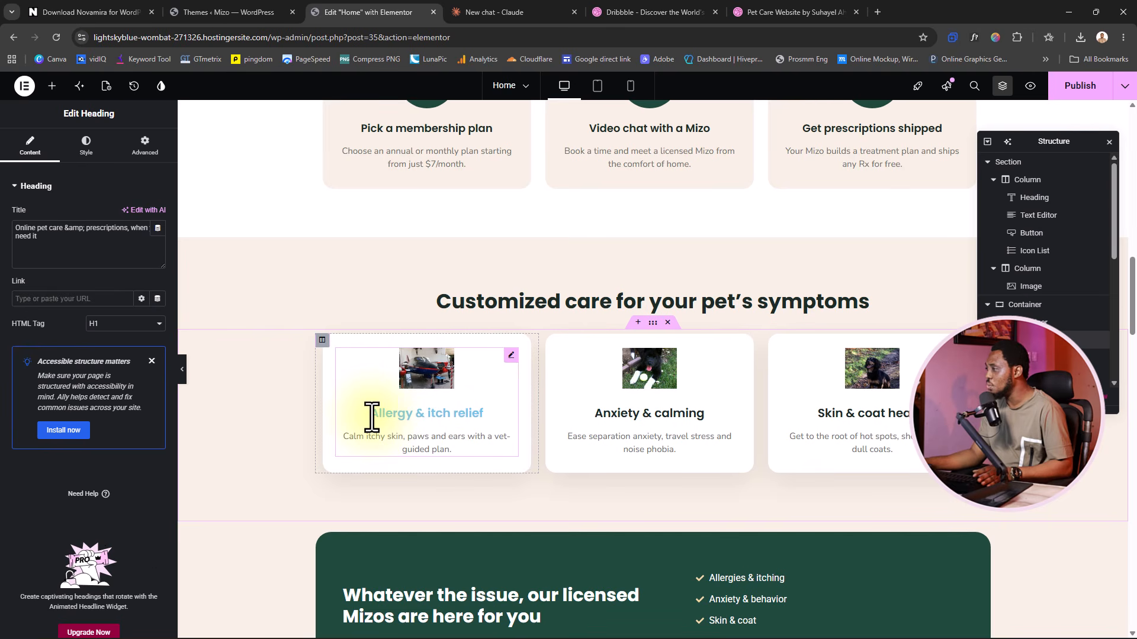
scroll(662, 406, "down", 9)
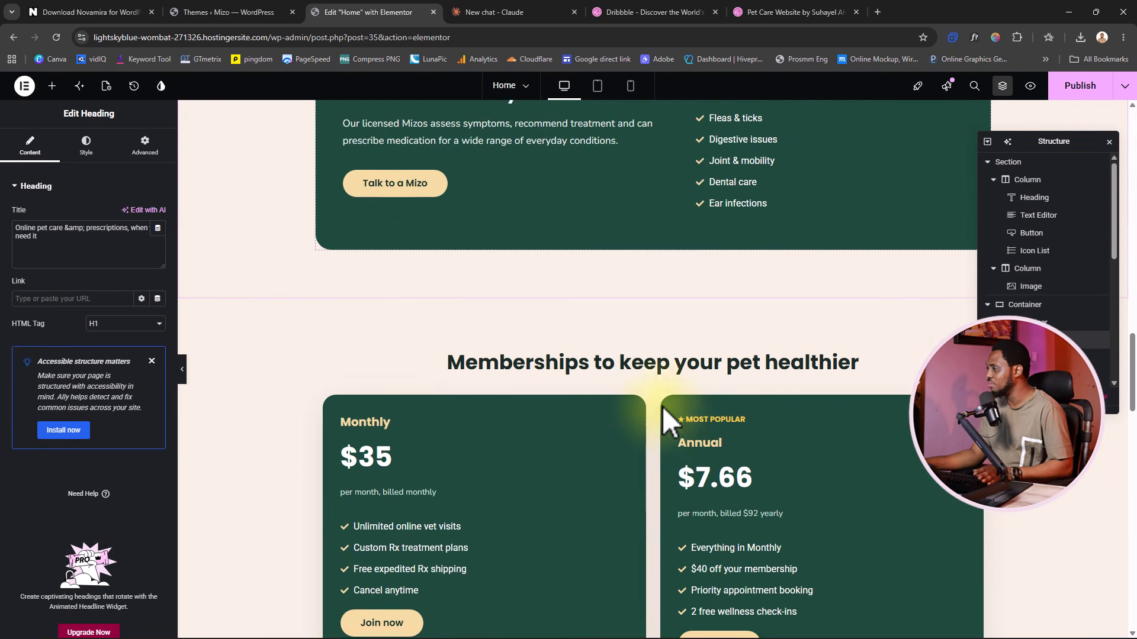
scroll(663, 445, "down", 3)
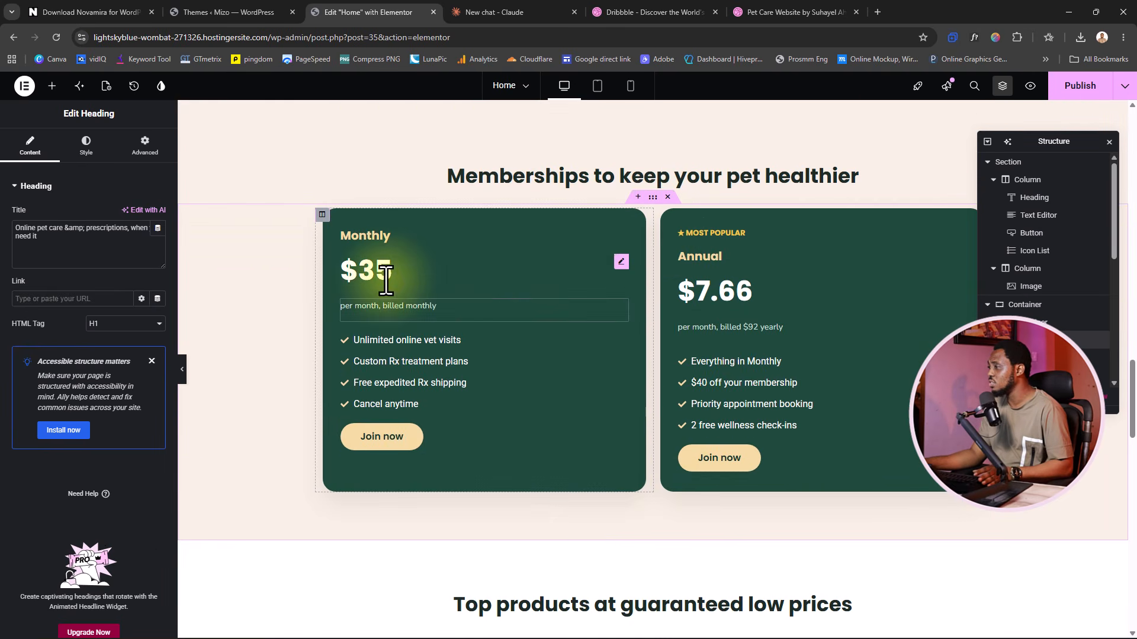